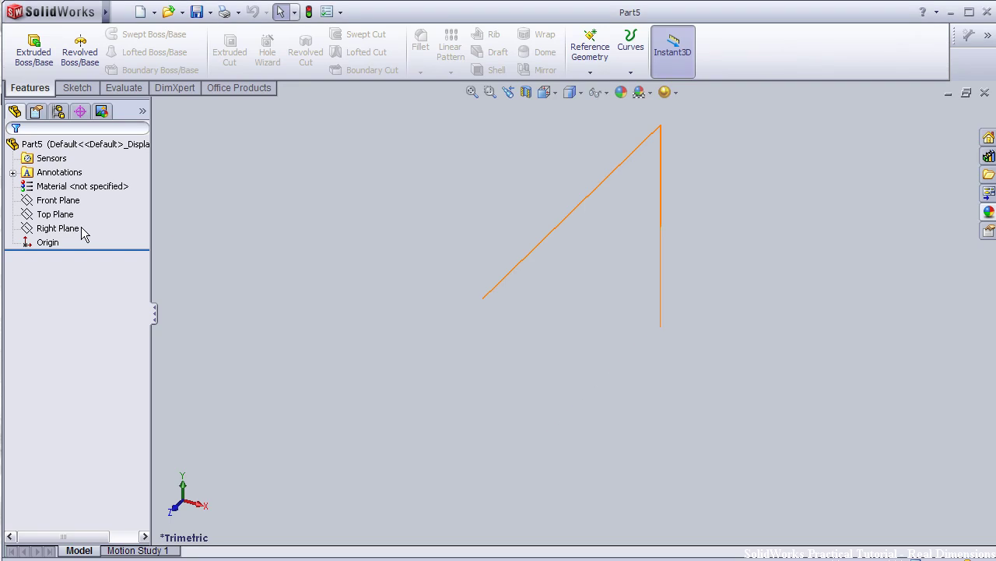
Start a Top Plane sketch and draw a corner rectangle from the origin.
left_click(54, 215)
left_click(78, 195)
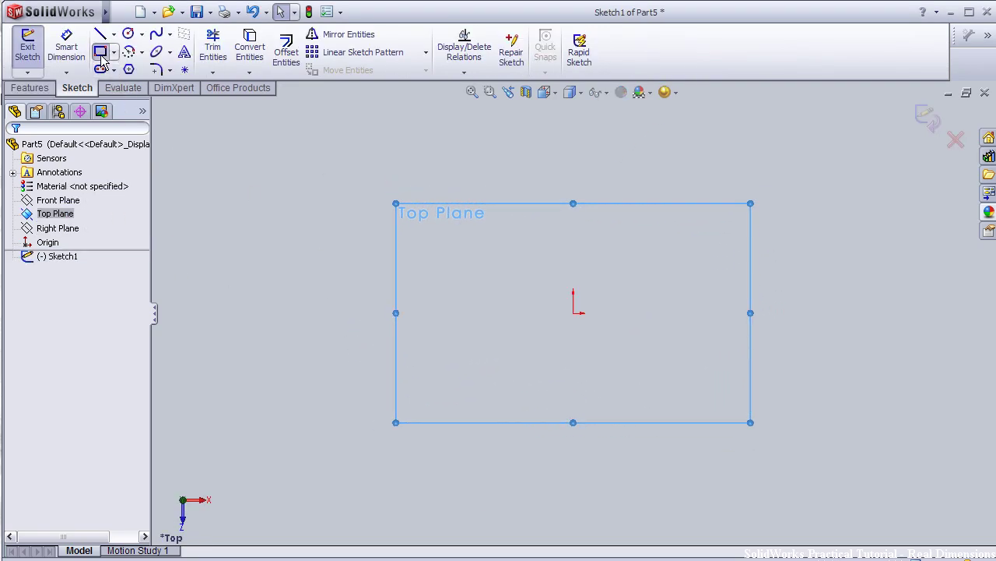
left_click(573, 313)
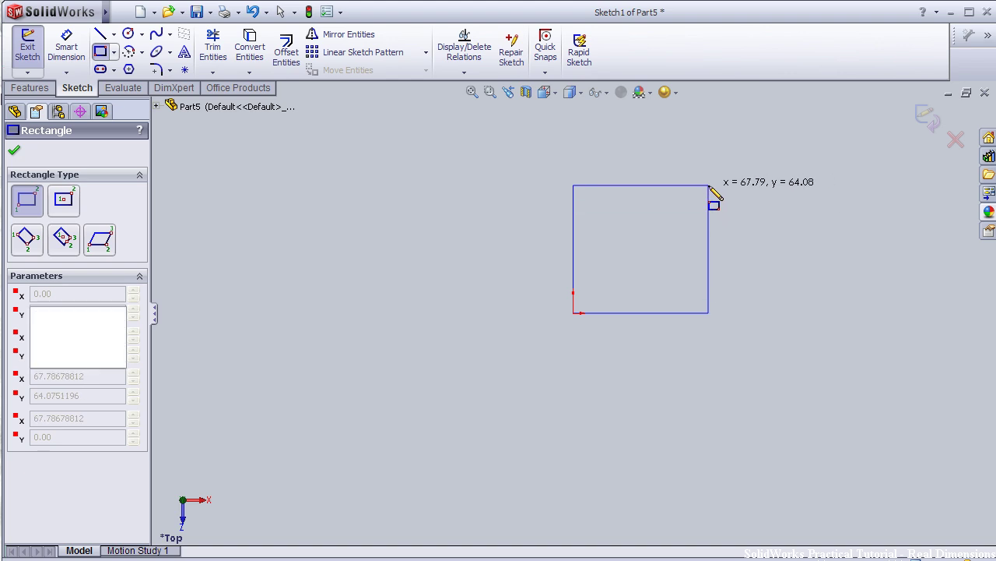
left_click(708, 186)
scroll(682, 241, "down", 2)
scroll(678, 243, "down", 1)
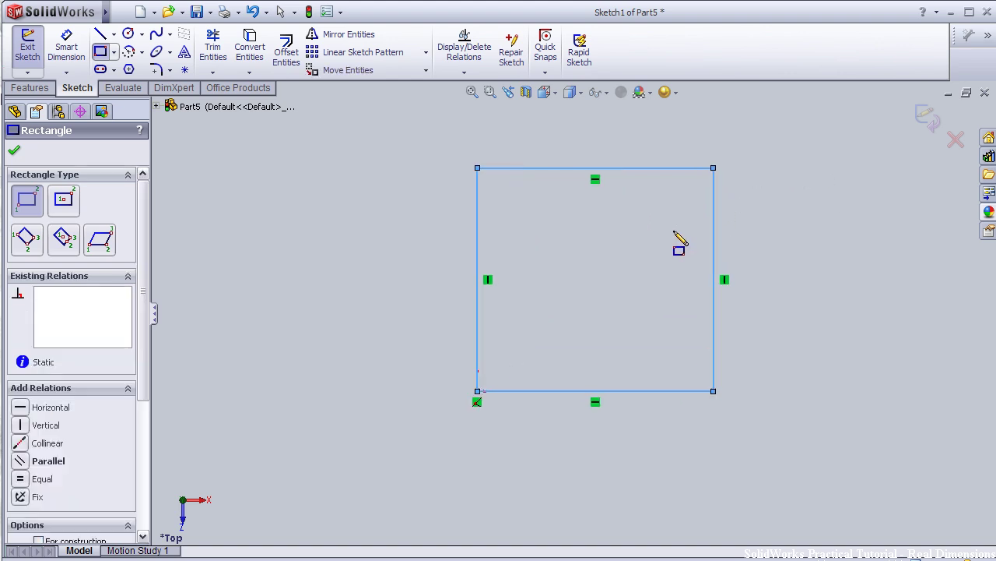
Place a width dimension on the rectangle's bottom edge, currently 67.787.
left_click(78, 53)
left_click(603, 391)
left_click(589, 469)
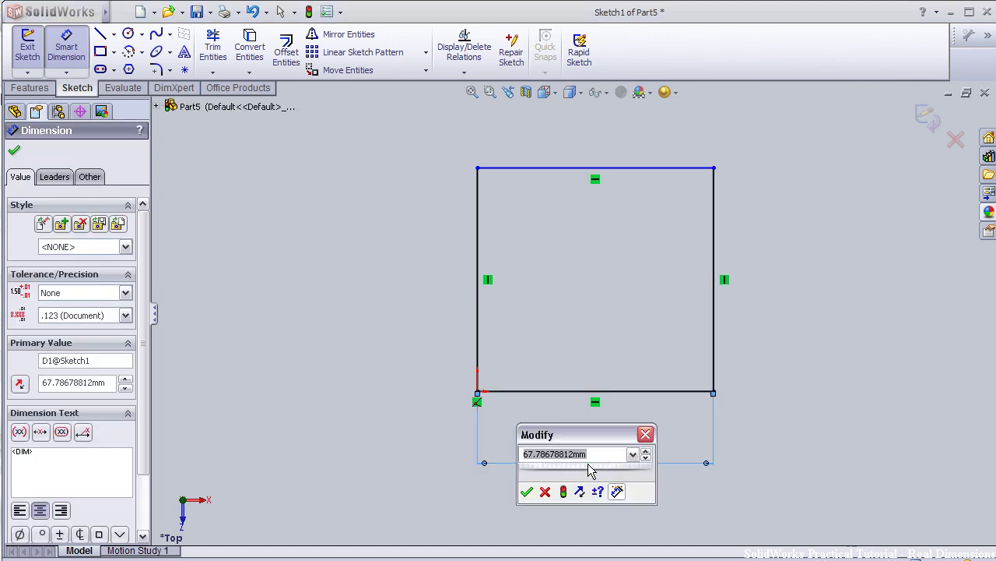
Set the rectangle width to 6 mm and dimension its left edge at 7 mm.
type("6")
key("Return")
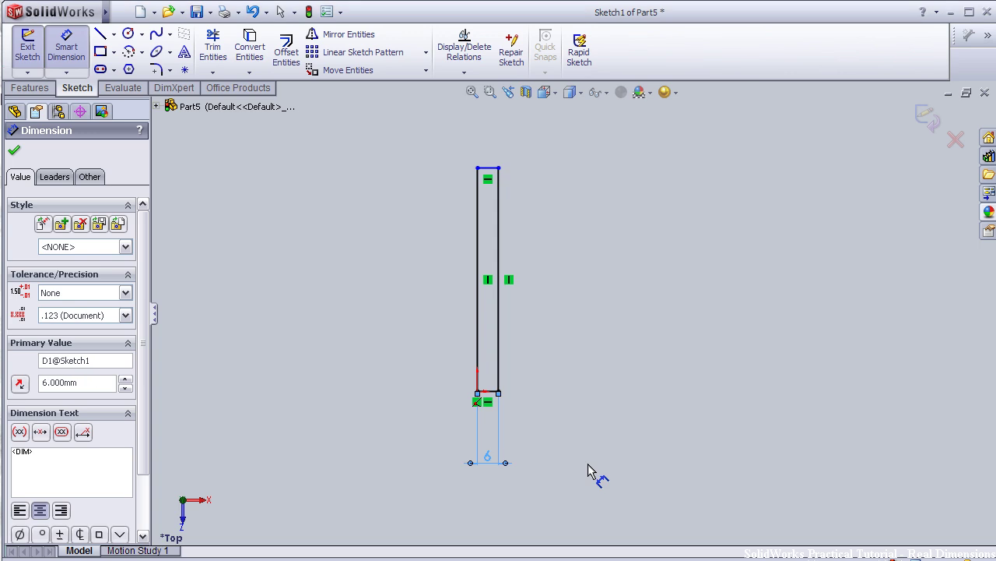
left_click(478, 352)
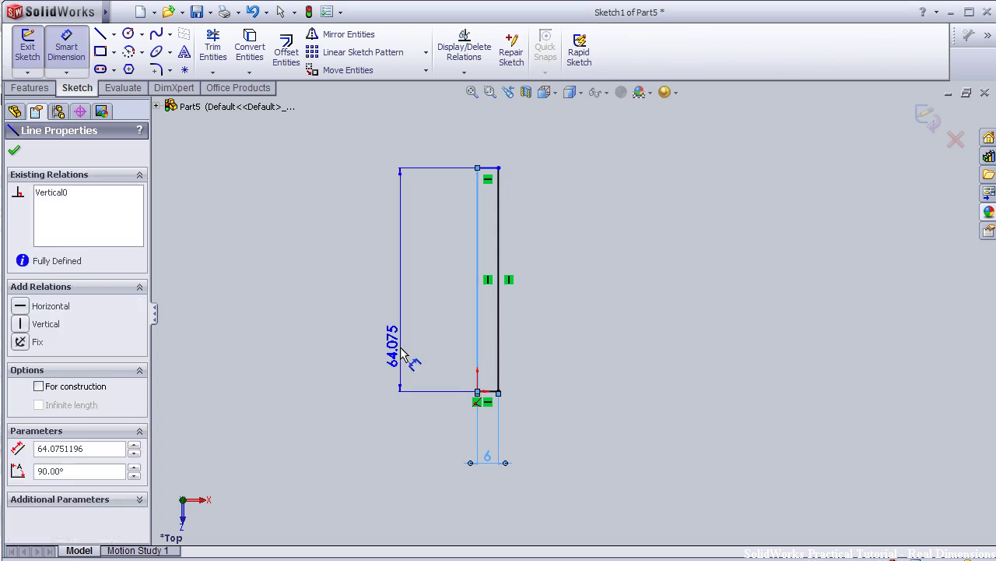
left_click(402, 353)
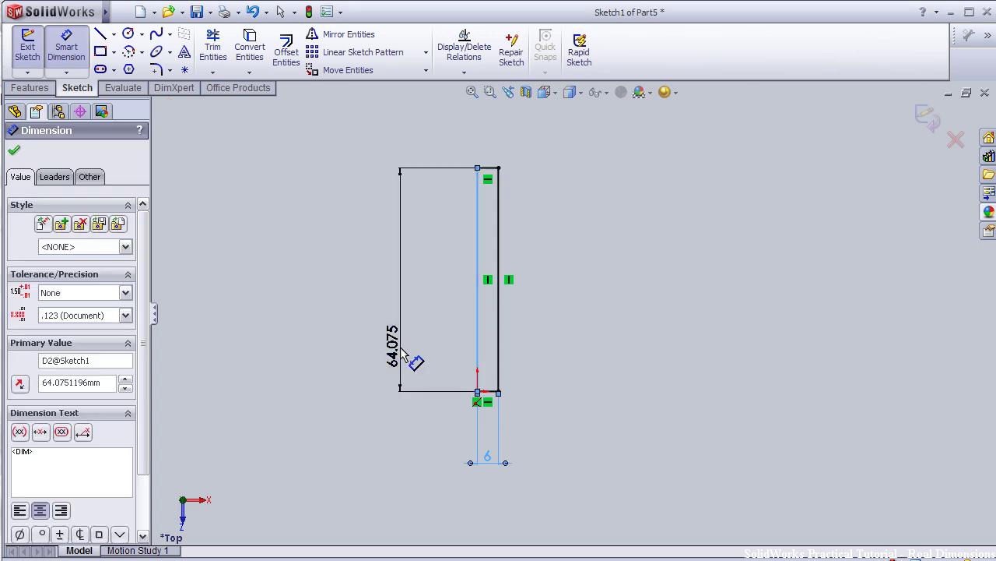
type("7")
key("Return")
scroll(460, 361, "down", 3)
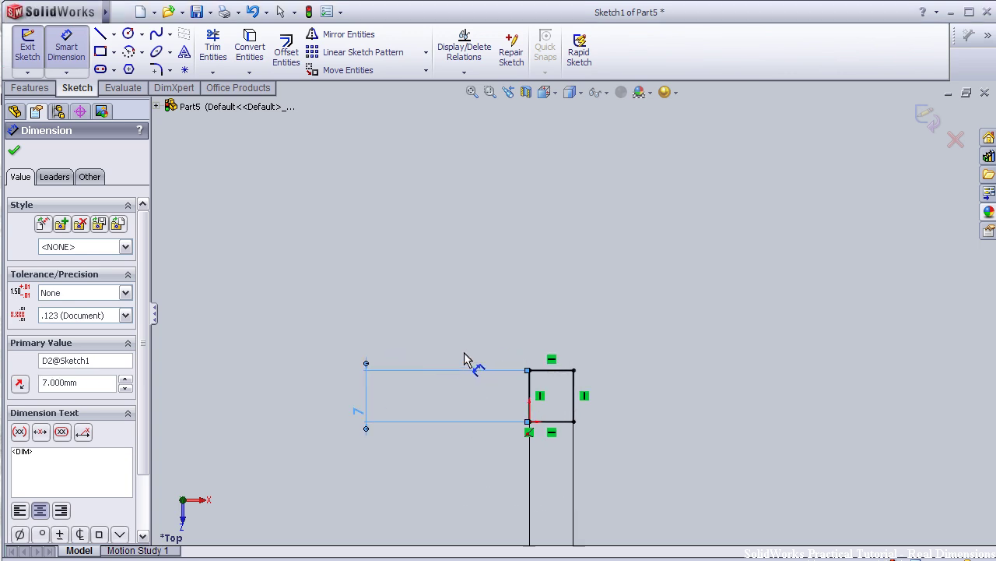
scroll(473, 357, "down", 2)
scroll(657, 436, "down", 1)
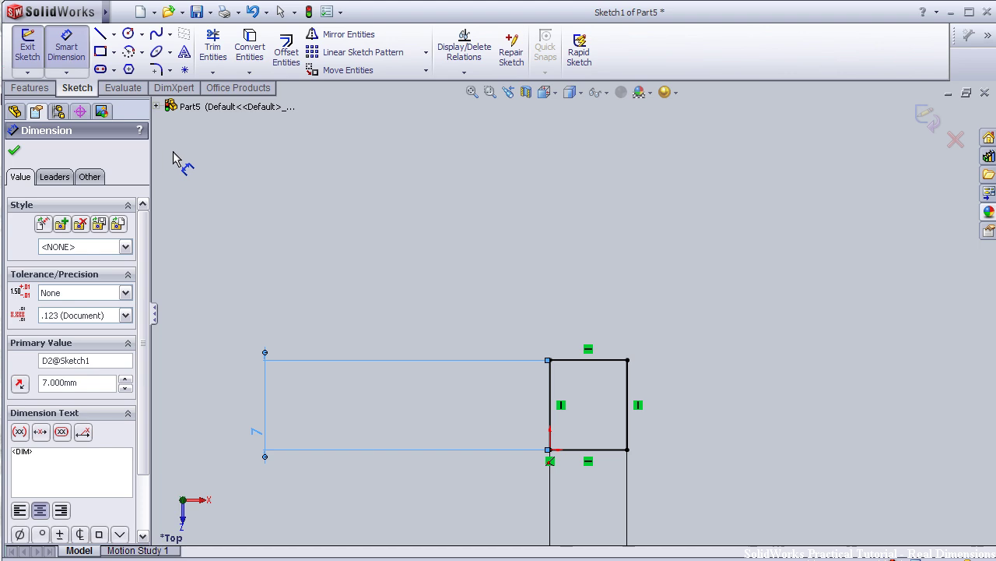
scroll(493, 257, "down", 1)
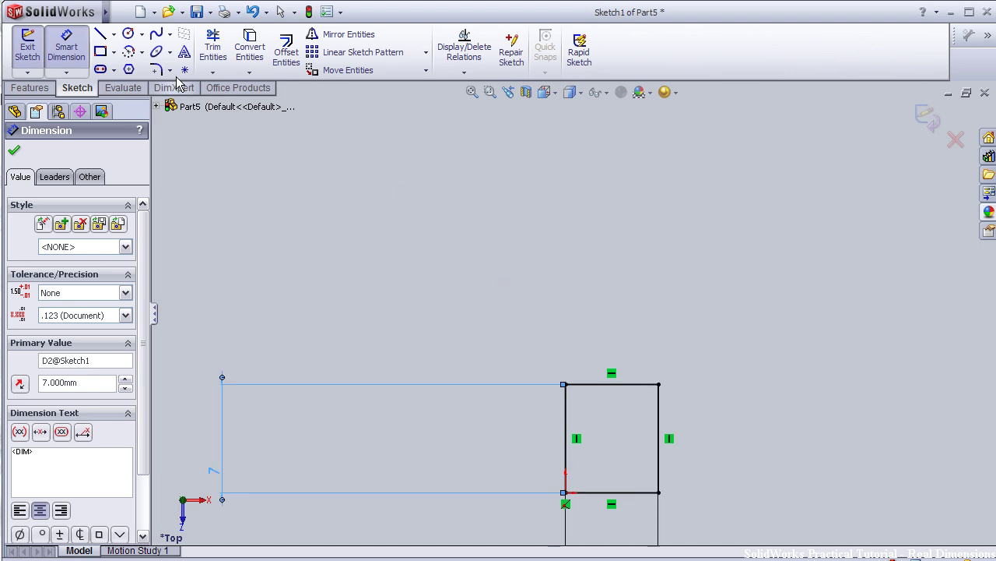
Draw three lines between the rectangle's top corners forming a tapered outline with a short flat top.
left_click(101, 34)
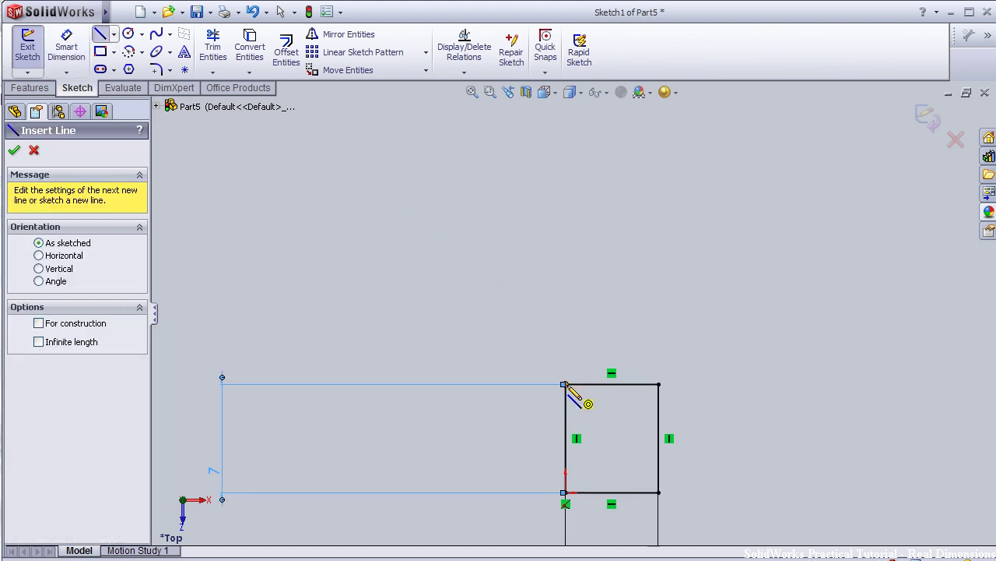
left_click(565, 383)
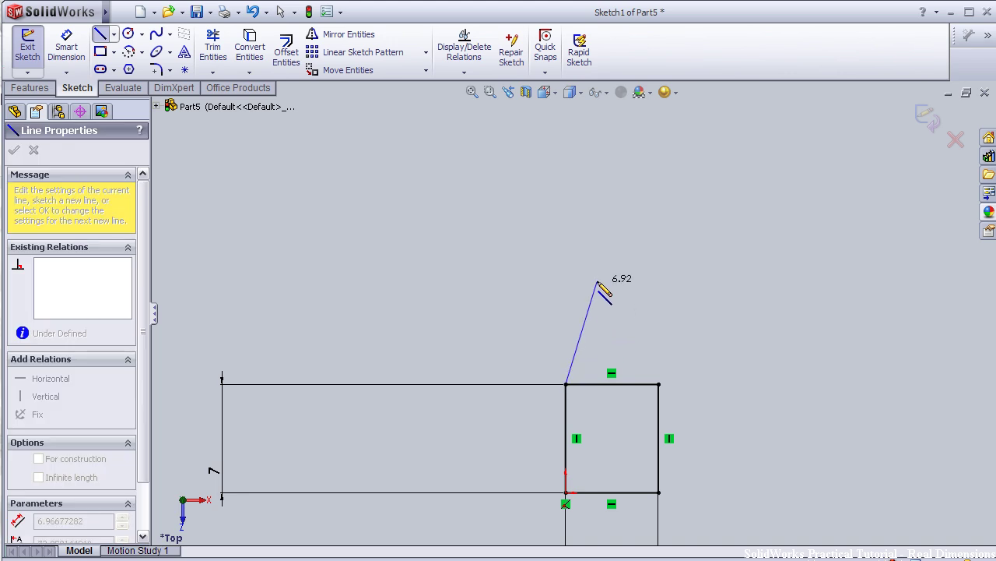
left_click(591, 308)
left_click(591, 308)
left_click(632, 306)
left_click(659, 384)
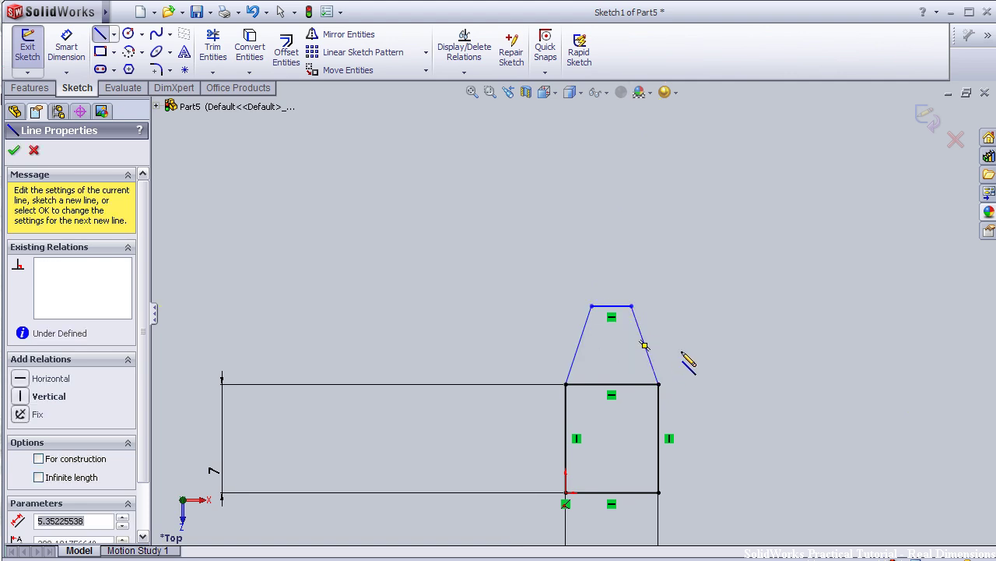
key("Escape")
Pick the trapezoid's short top edge for dimensioning, currently 2.566 mm.
scroll(637, 303, "down", 3)
left_click(66, 47)
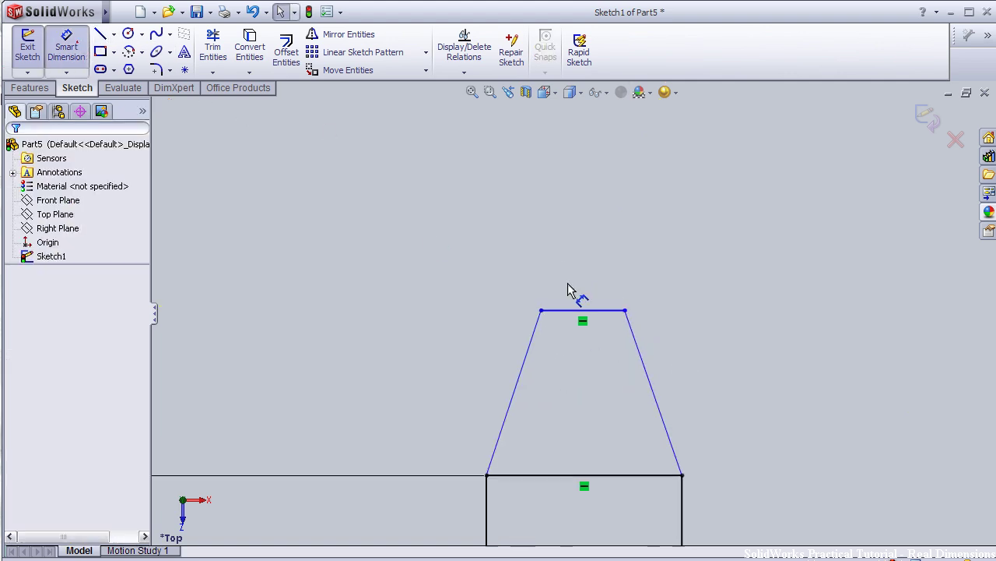
left_click(589, 311)
Set the trapezoid's top edge dimension to 1.5 mm.
left_click(588, 269)
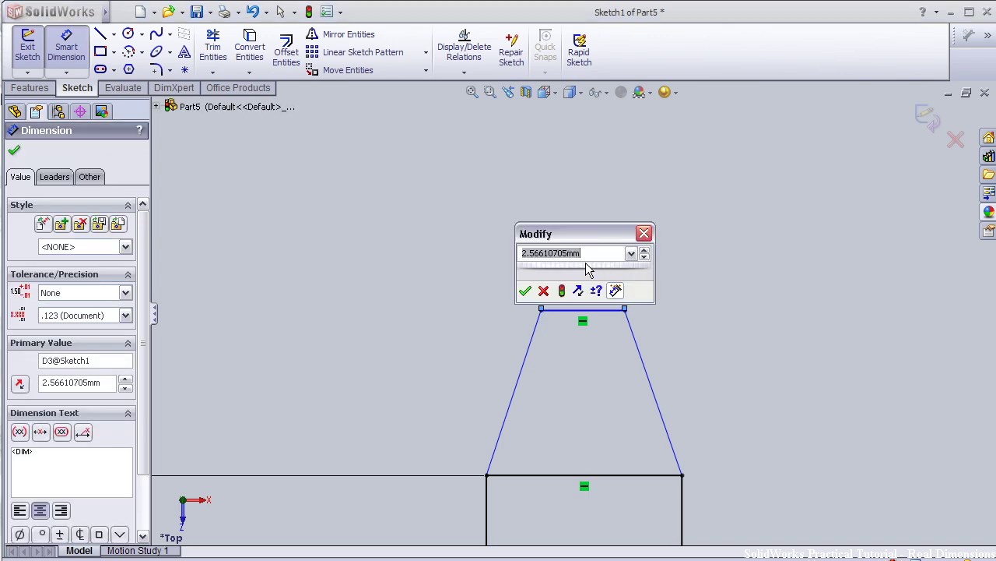
type("1.5")
key("Return")
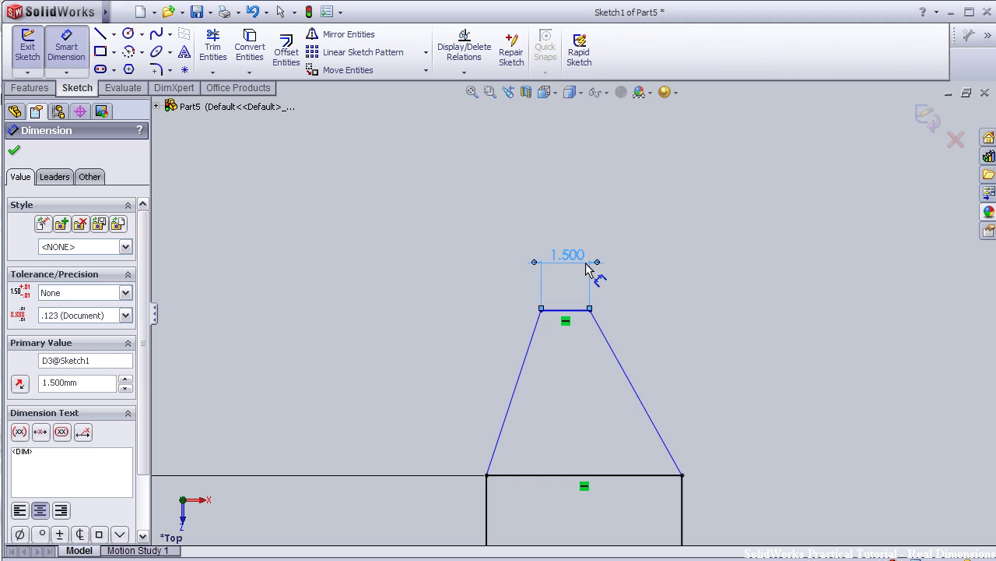
scroll(584, 290, "up", 2)
scroll(600, 407, "down", 1)
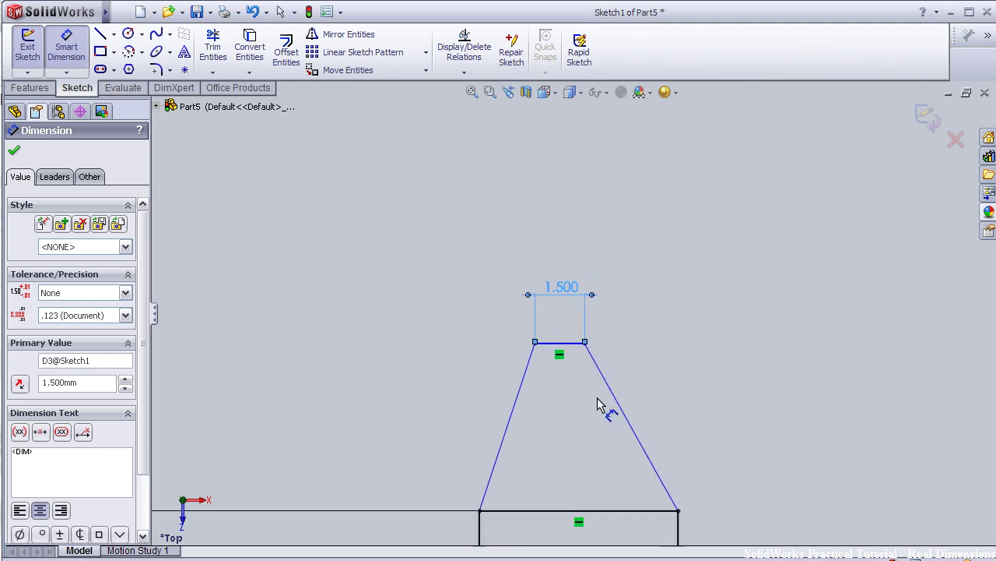
scroll(600, 401, "up", 3)
Draw a vertical centerline up from the rectangle's bottom-edge midpoint.
left_click(113, 34)
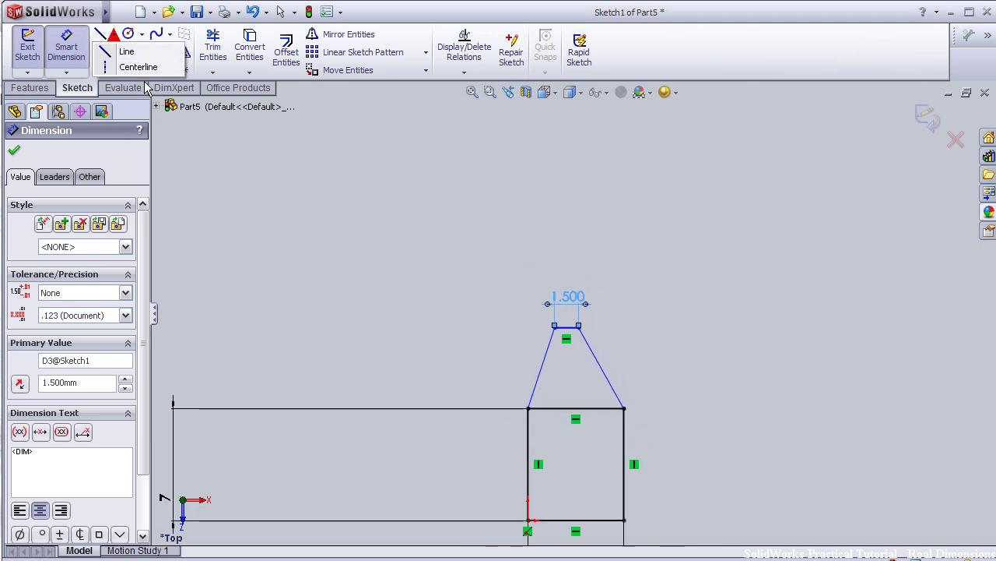
scroll(647, 370, "down", 2)
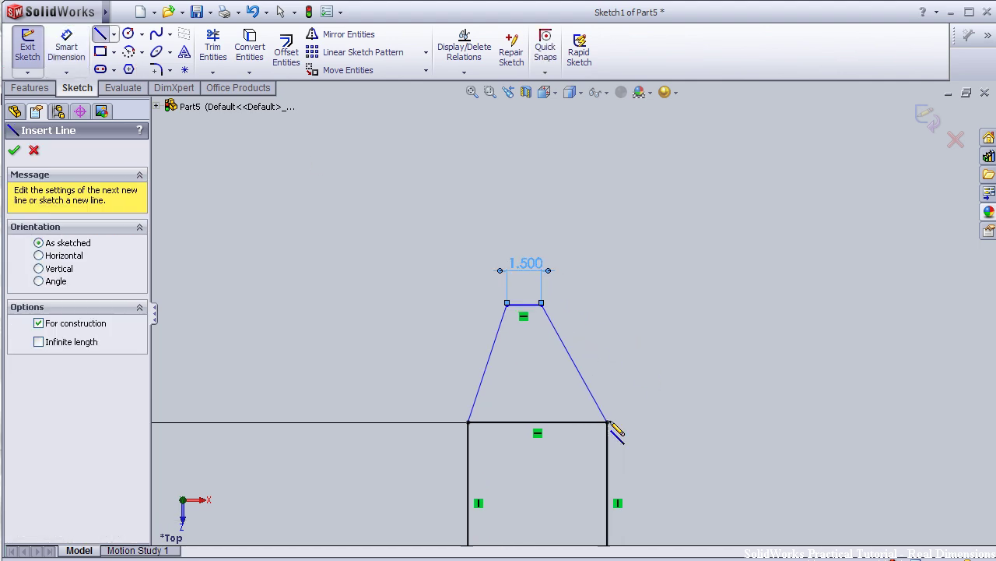
scroll(615, 366, "up", 3)
left_click(552, 469)
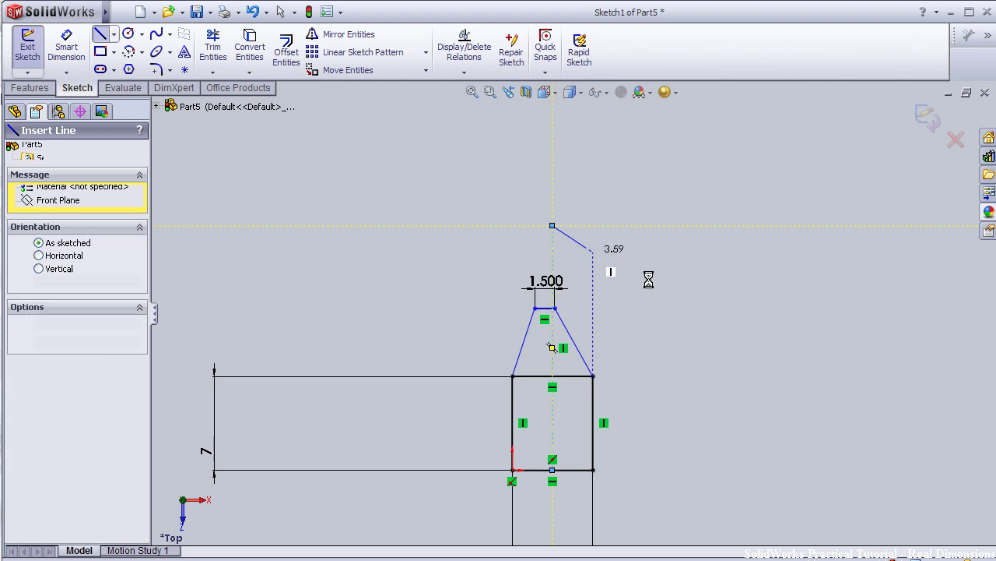
key("Escape")
scroll(662, 291, "down", 2)
scroll(572, 337, "down", 1)
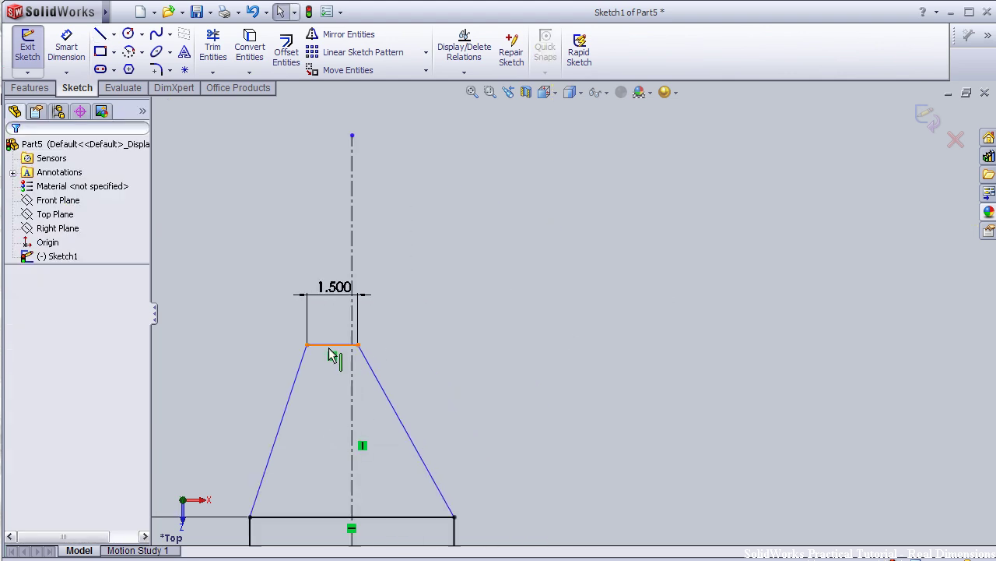
Select the trapezoid's top edge, its left endpoint and the centerline for a relation.
left_click(331, 347)
left_click(354, 337, "ctrl")
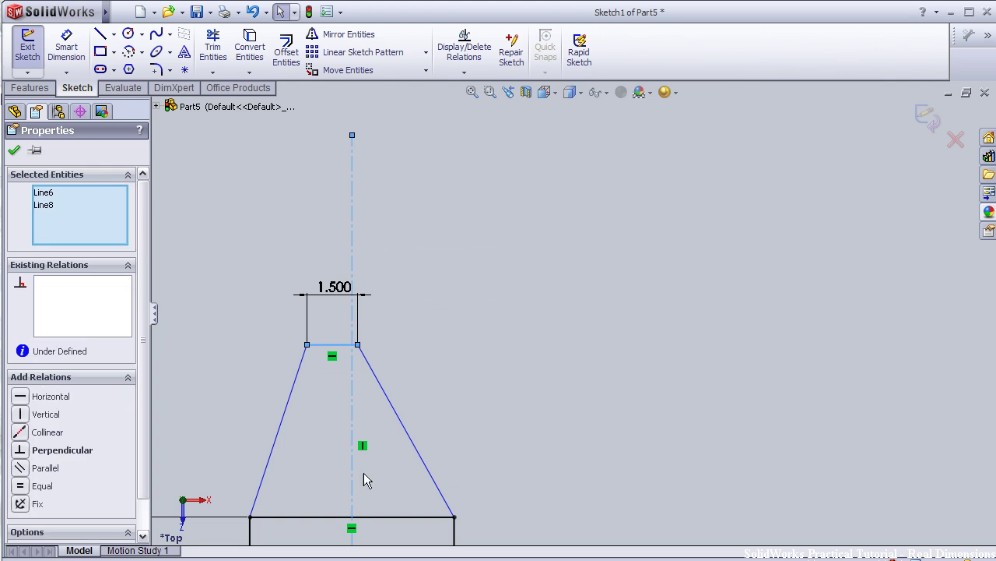
left_click(268, 352)
scroll(321, 360, "down", 2)
left_click(302, 333)
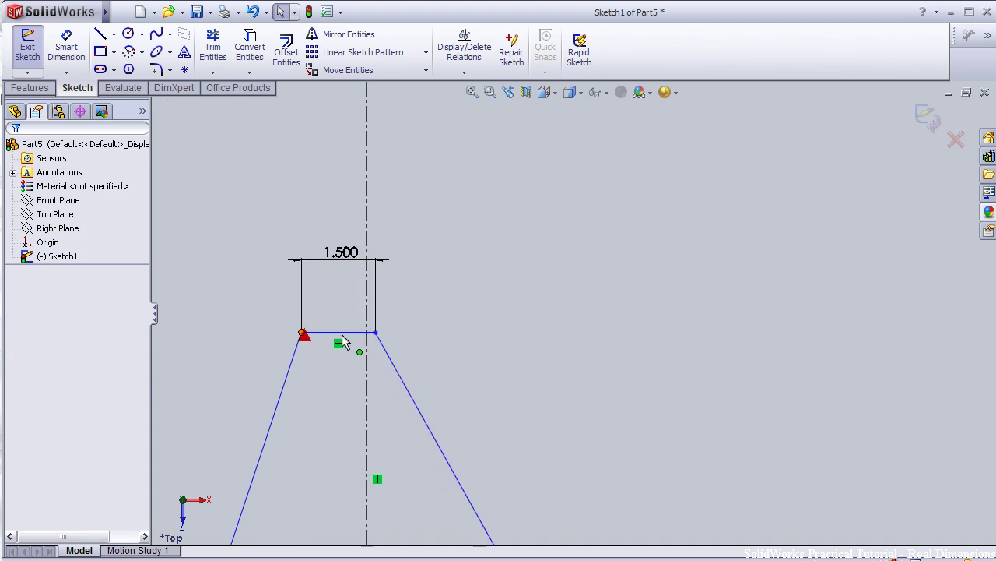
left_click(376, 333)
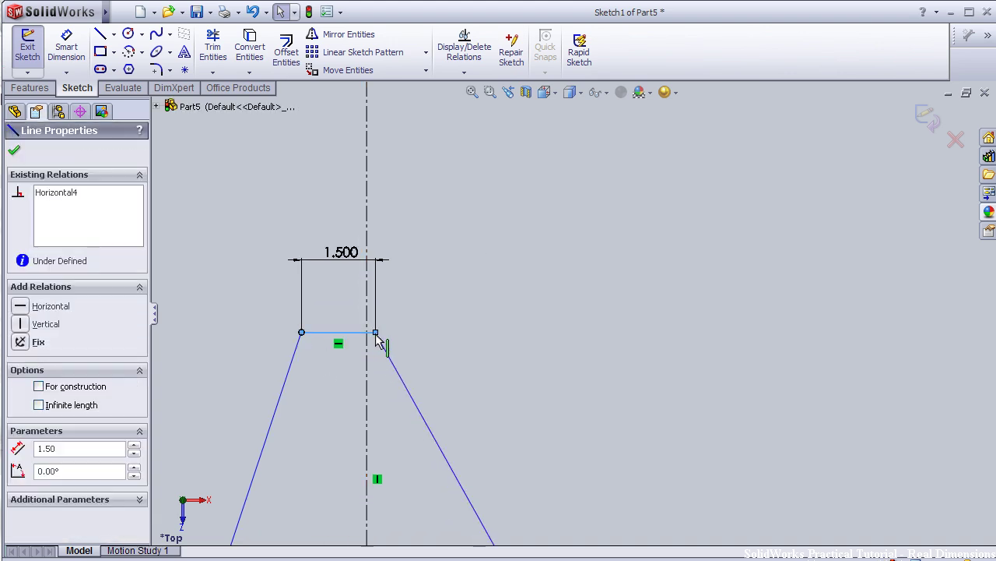
left_click(374, 333, "ctrl")
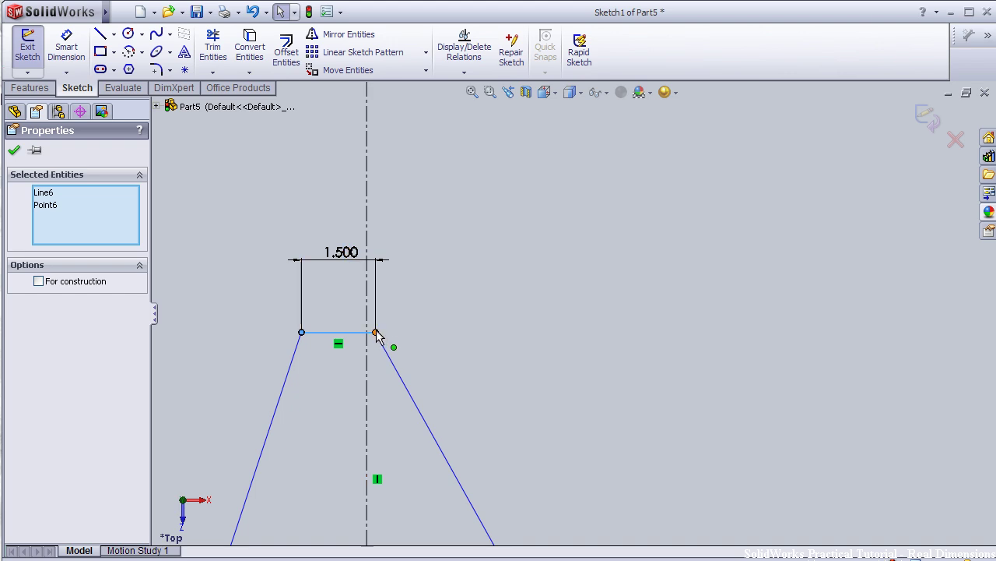
Select both top endpoints with the centerline and apply a Symmetric relation.
left_click(41, 192)
key("Delete")
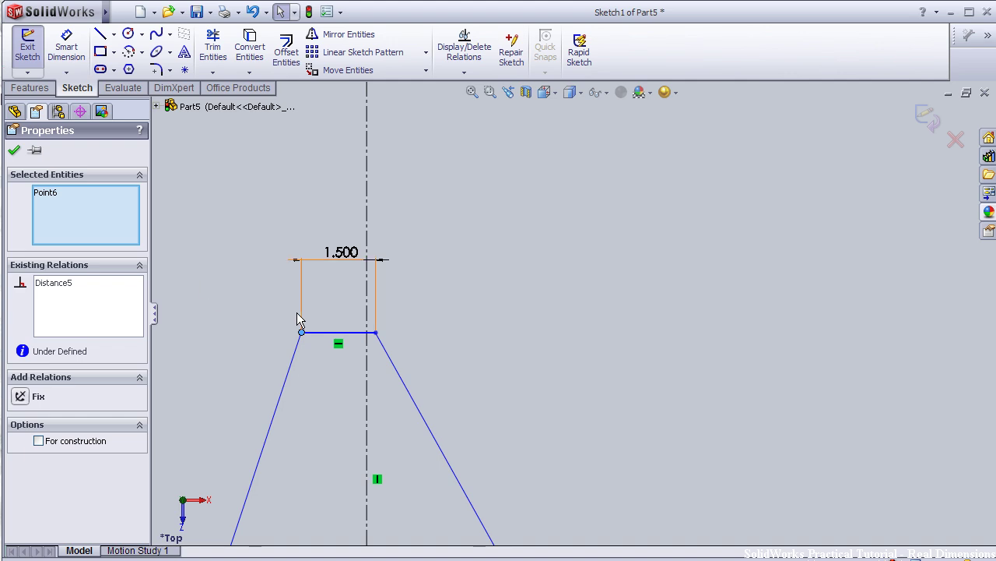
left_click(377, 335)
left_click(366, 325, "ctrl")
left_click(368, 323, "ctrl")
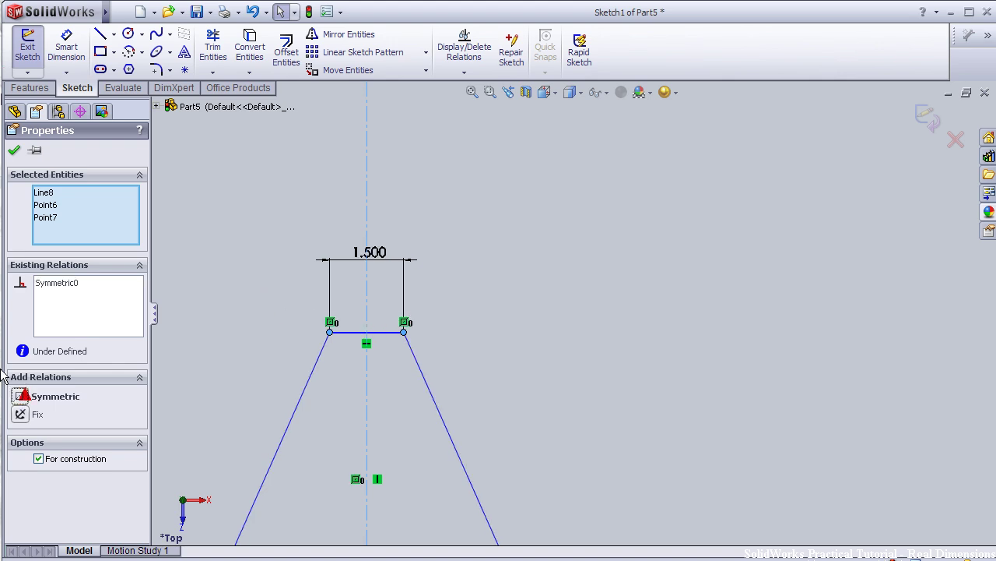
scroll(298, 406, "up", 3)
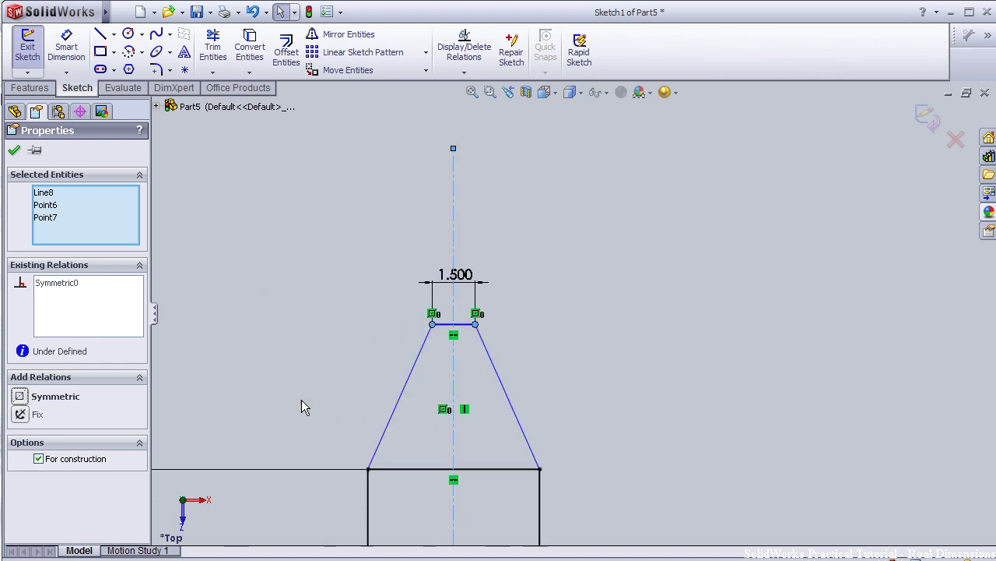
left_click(395, 430)
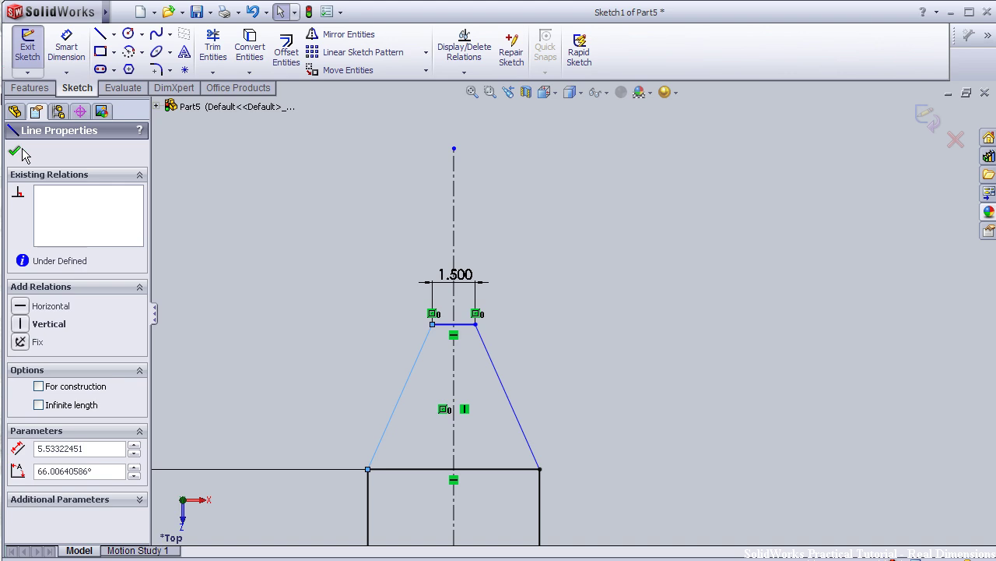
left_click(406, 276)
Dimension the tapered tip's height at 5 mm from its top edge to the bottom line.
left_click(66, 49)
left_click(463, 324)
left_click(390, 470)
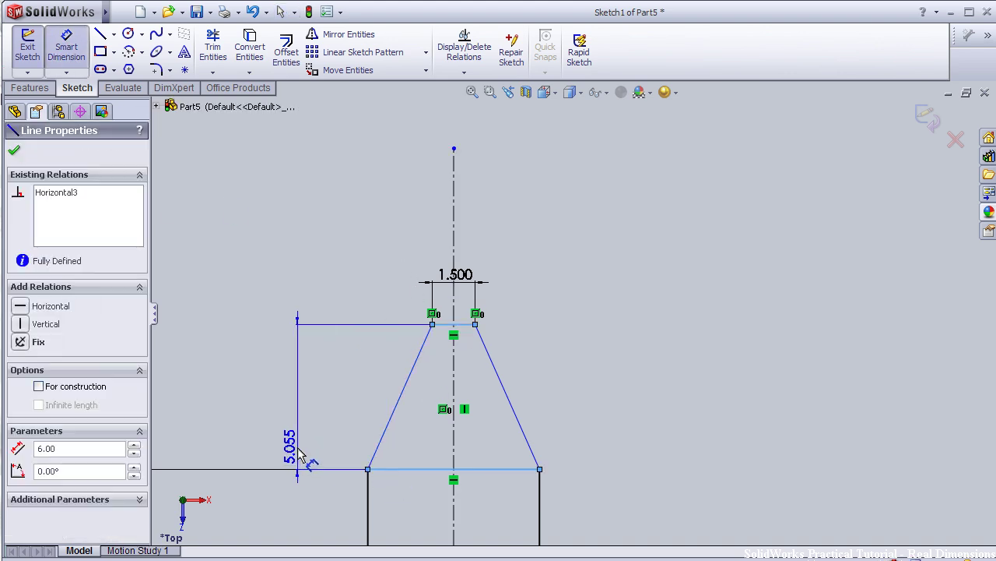
left_click(300, 455)
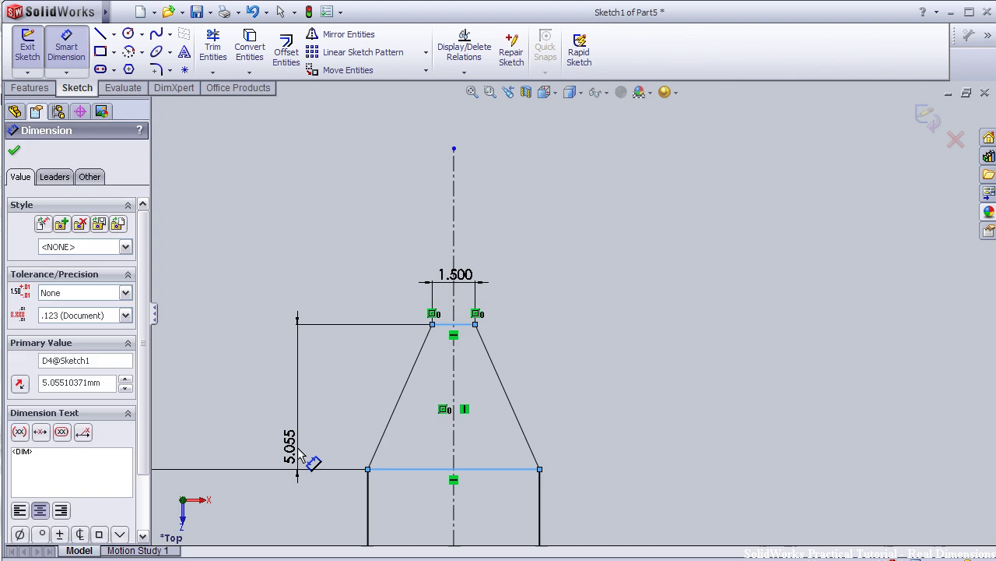
type("5")
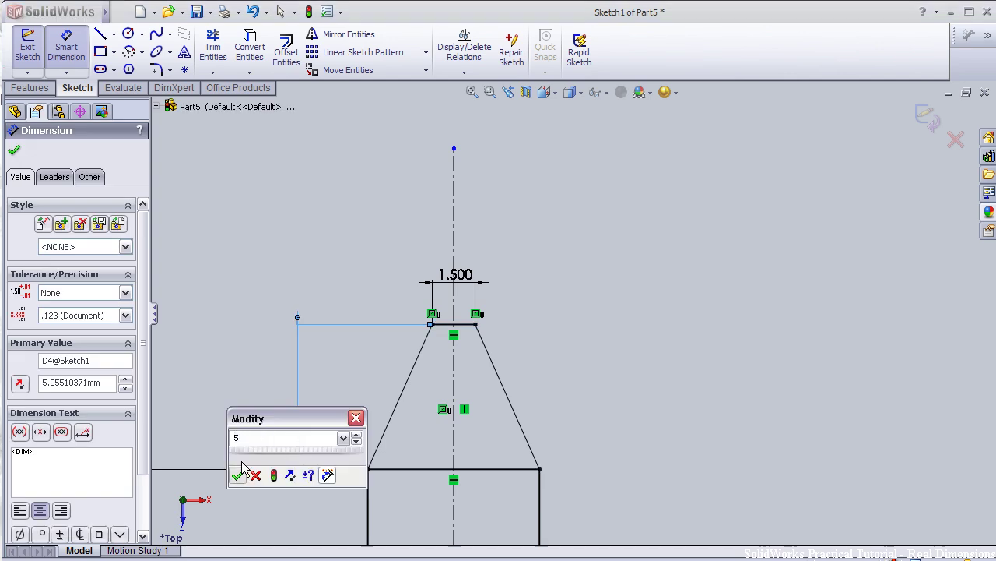
left_click(239, 473)
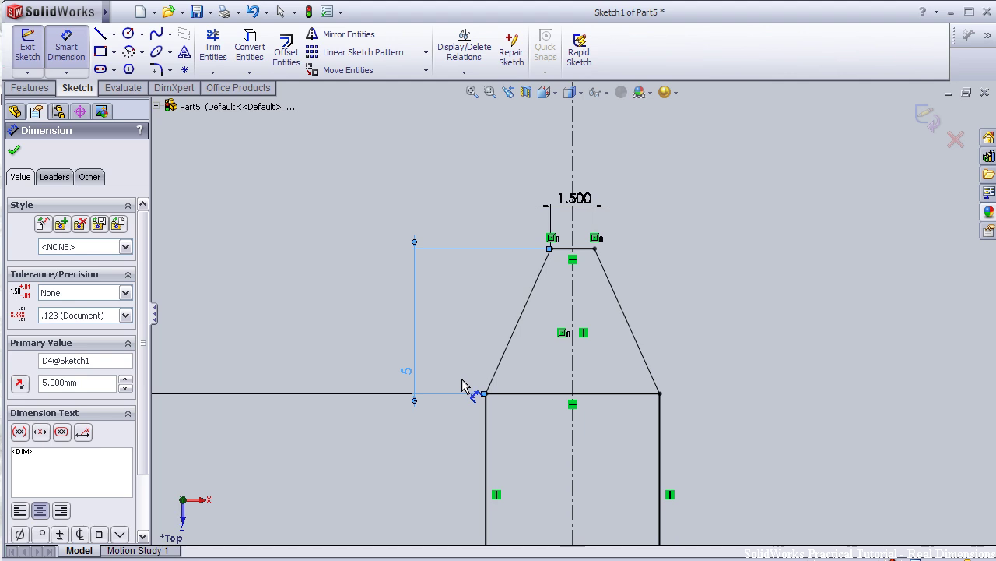
key("f")
left_click(14, 151)
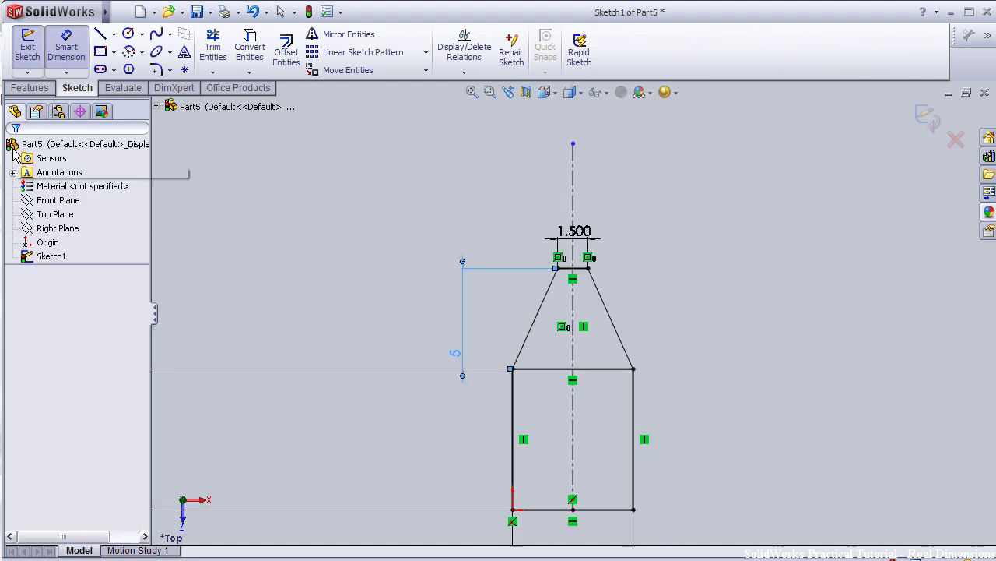
key("Escape")
mouse_move(807, 373)
middle_mouse_down()
mouse_move(710, 421)
mouse_move(727, 422)
middle_mouse_up()
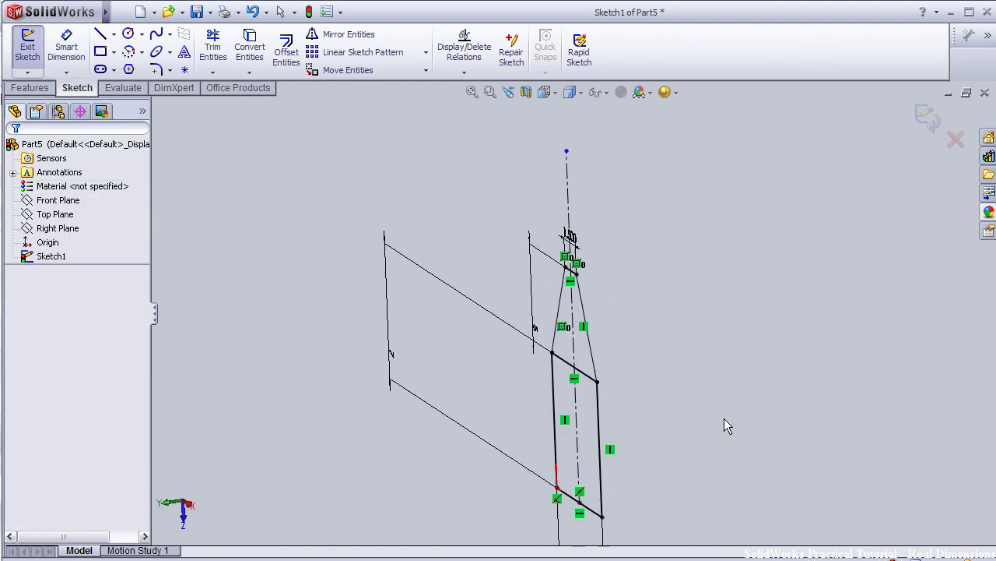
Extrude the sketch Mid Plane at 4 mm, triggering a shared-endpoint error.
left_click(29, 87)
left_click(33, 49)
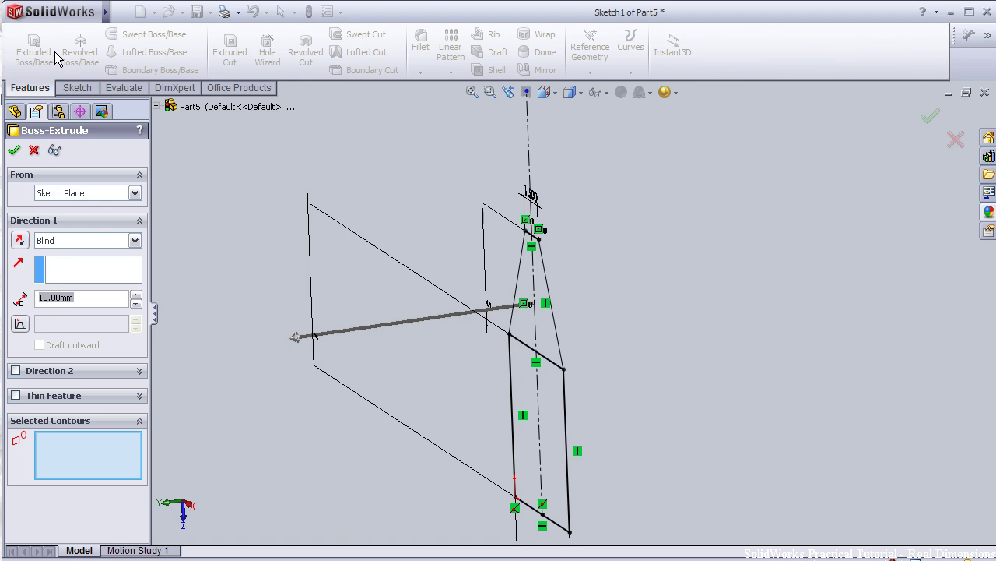
left_click(134, 240)
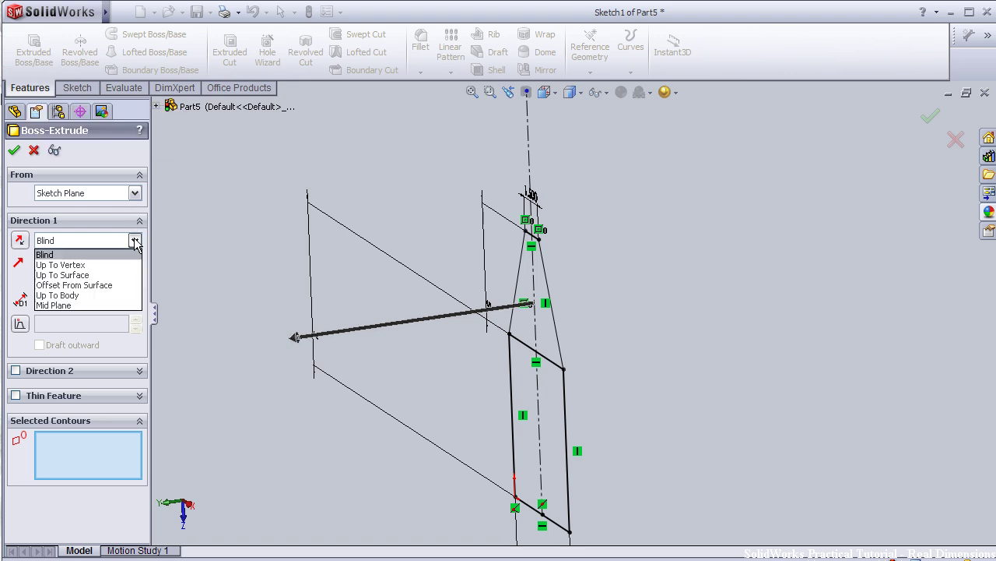
left_click(99, 305)
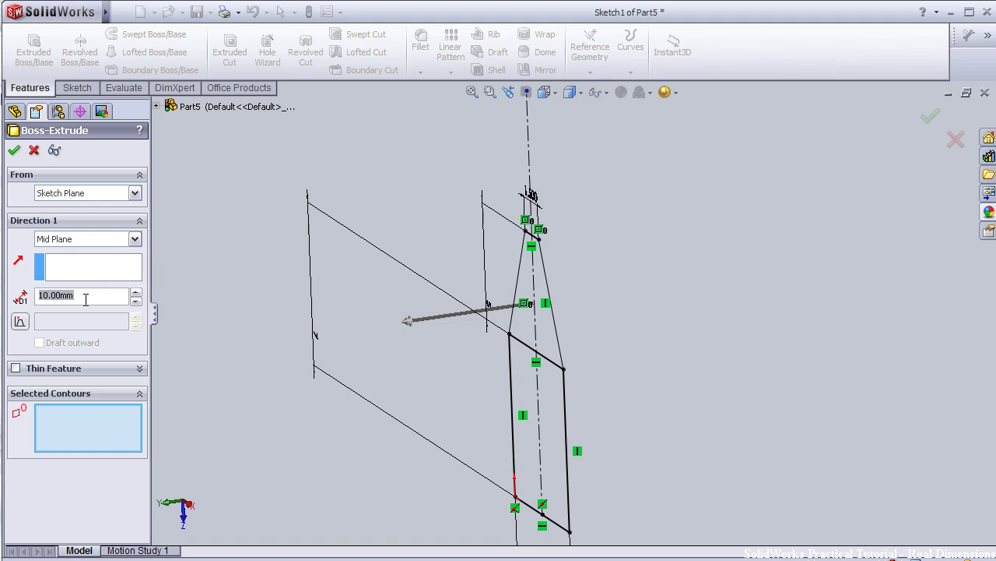
type("4")
key("Return")
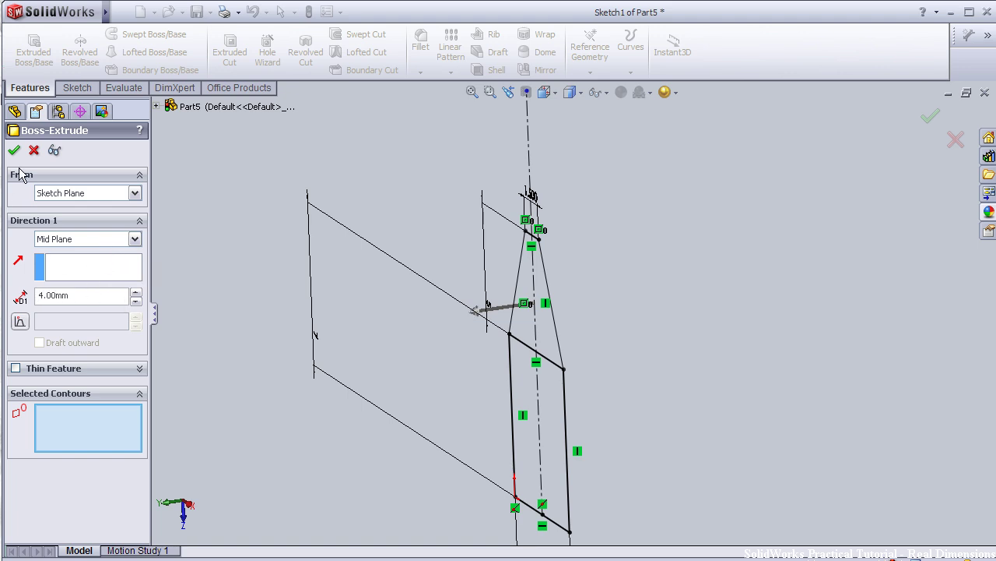
left_click(14, 151)
Dismiss the extrusion errors and retry with the lower sketch region selected.
left_click(468, 345)
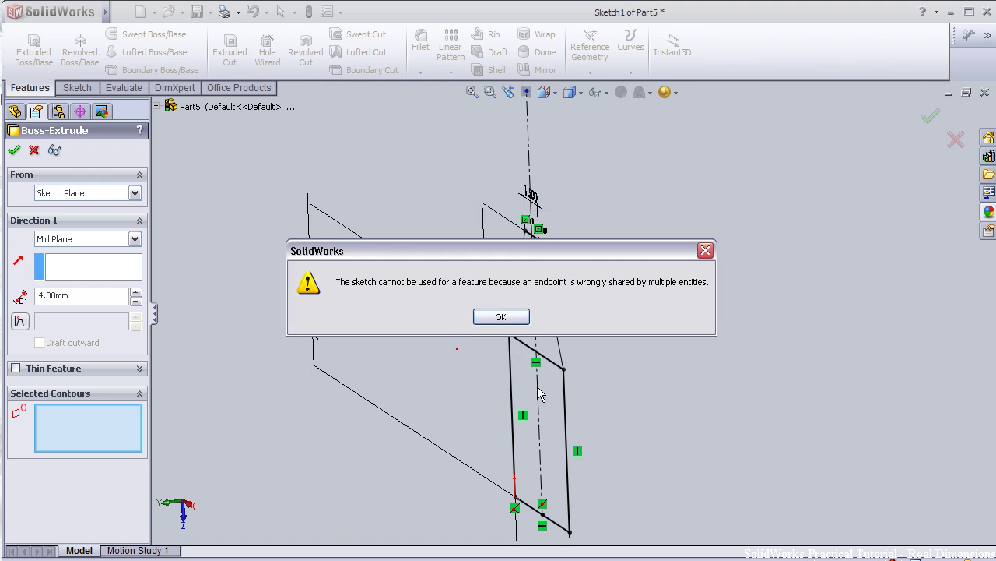
left_click(489, 319)
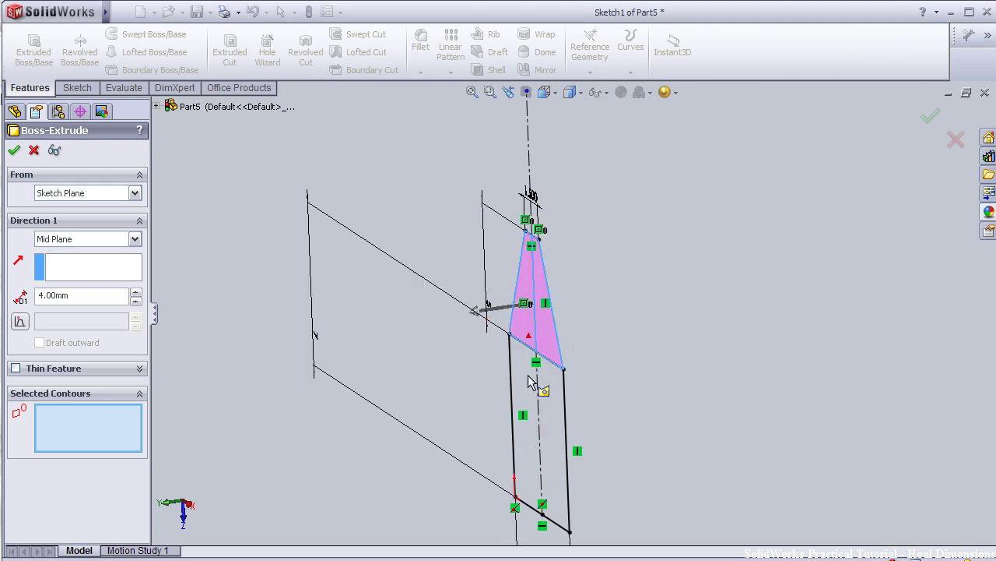
left_click(556, 407)
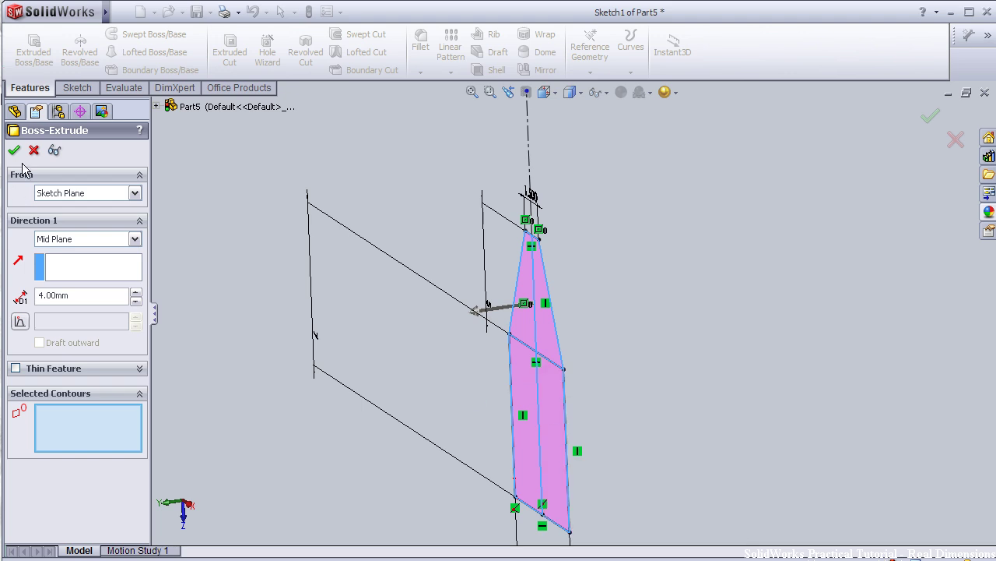
left_click(461, 345)
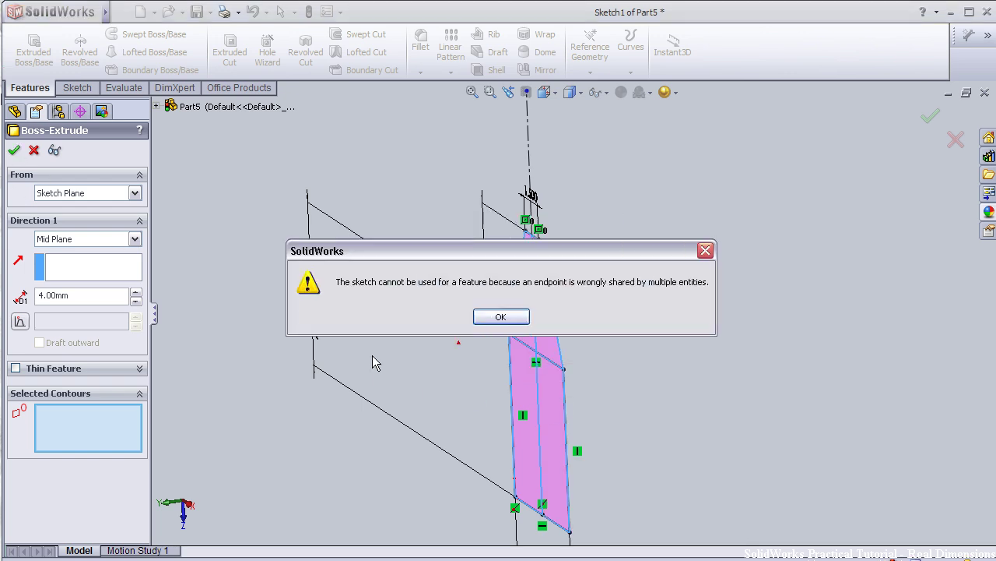
left_click(498, 316)
Cancel the failed Boss-Extrude and return to a face-on view of the sketch.
middle_click_drag(456, 330, 409, 326)
key("ctrl+8")
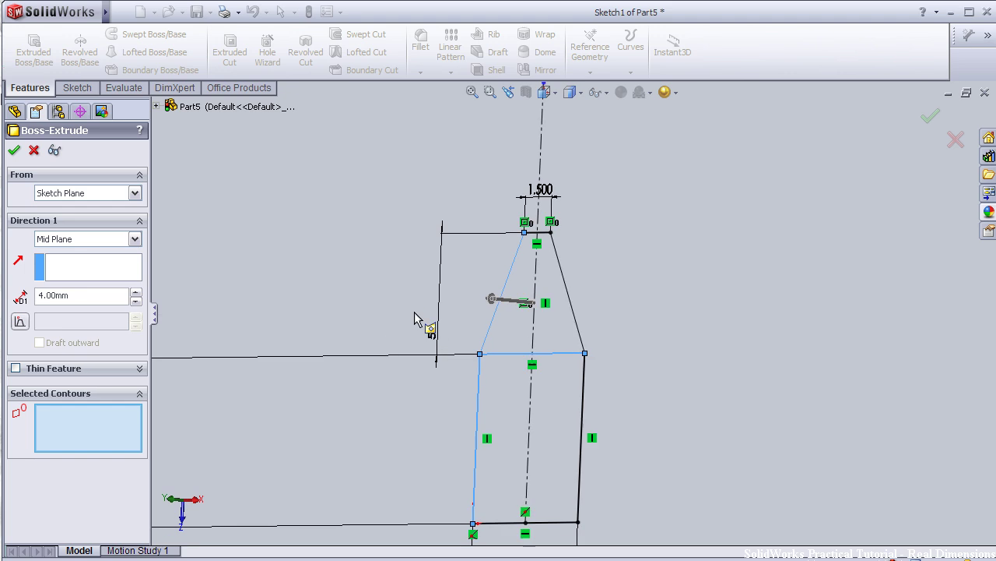
scroll(414, 318, "up", 2)
left_click(33, 151)
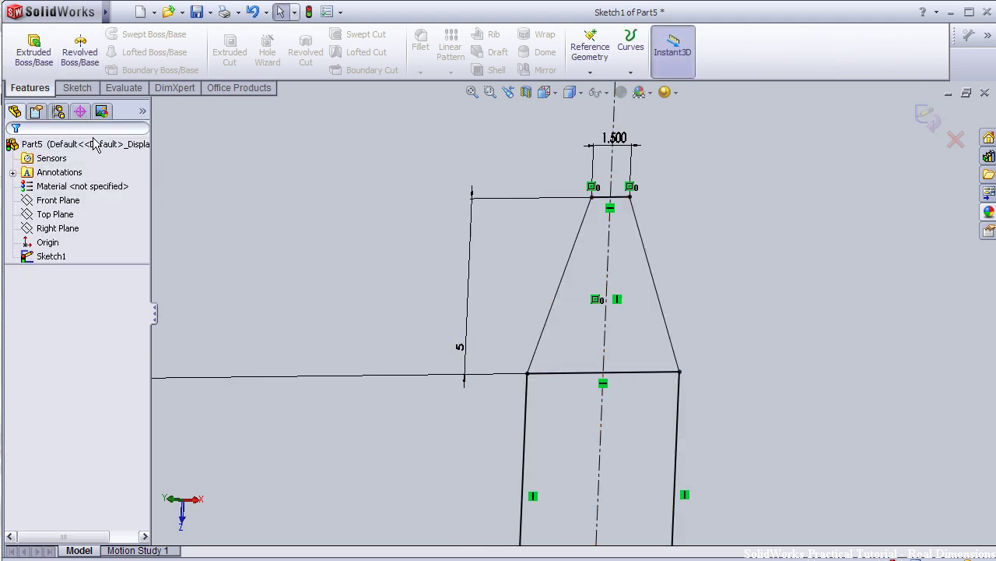
left_click(76, 88)
Trim away the extra segment of the sketch's base line.
left_click(220, 53)
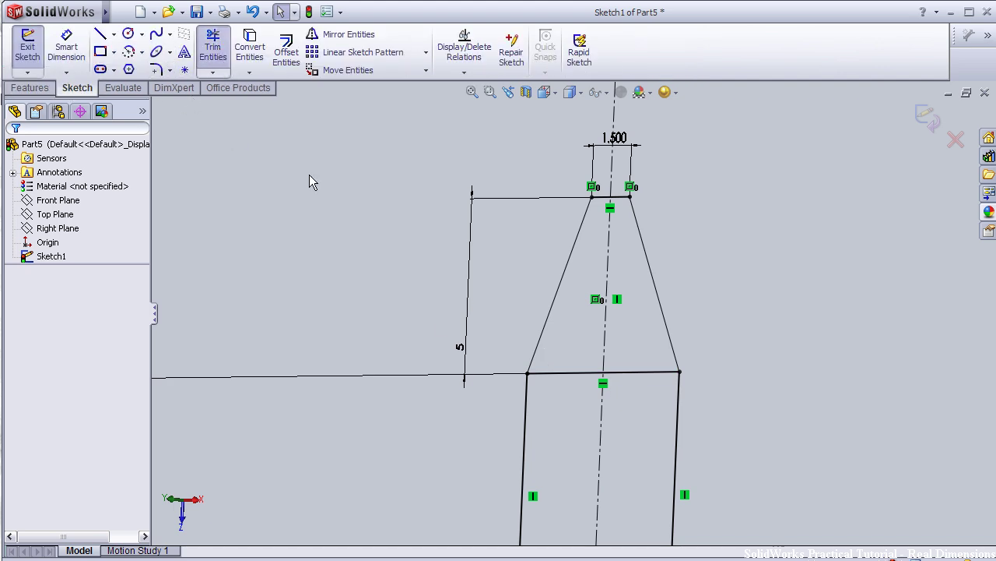
left_click(592, 373)
left_click(639, 381)
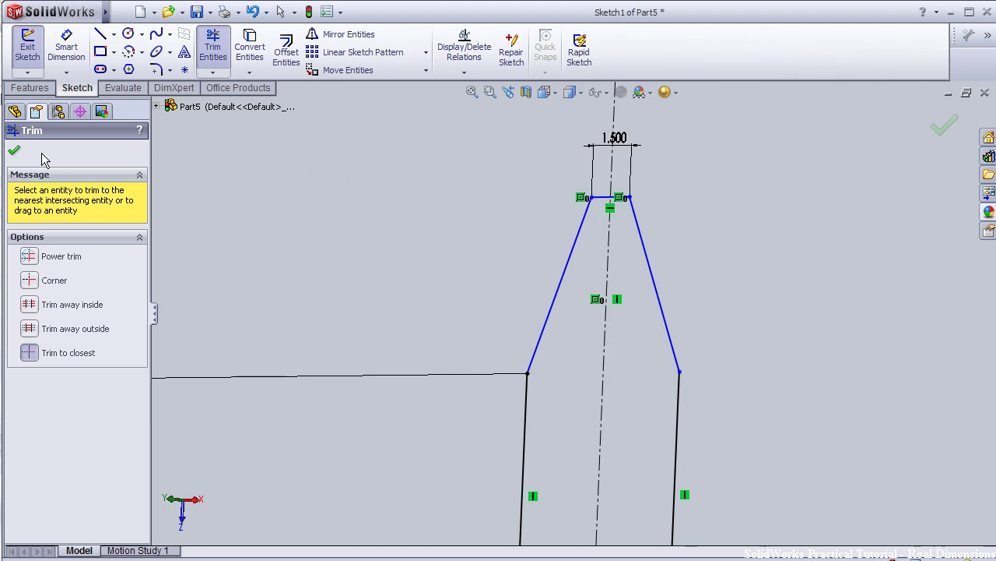
left_click(17, 153)
Extrude the tip profile 4 mm into Boss-Extrude1.
left_click(30, 87)
left_click(33, 51)
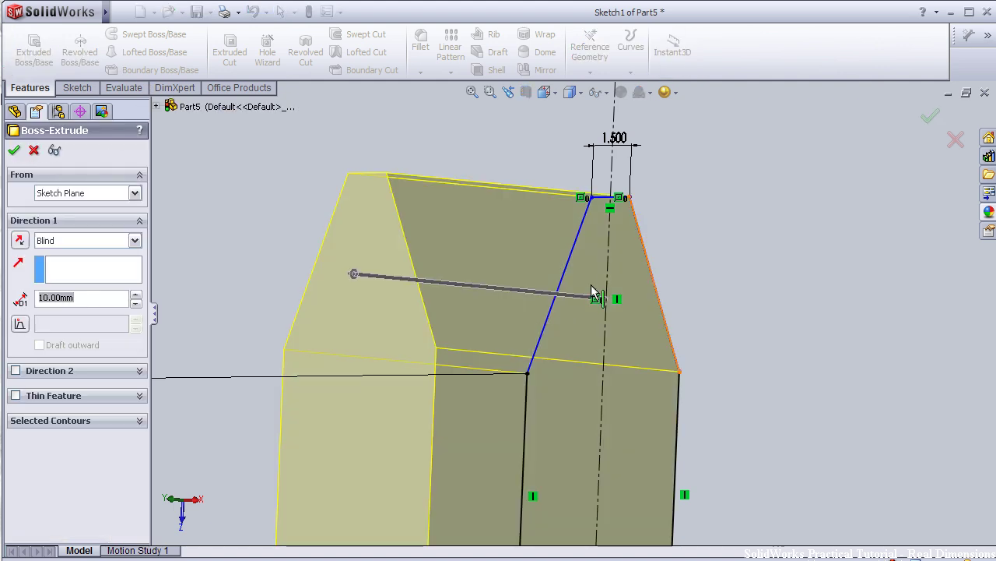
type("4")
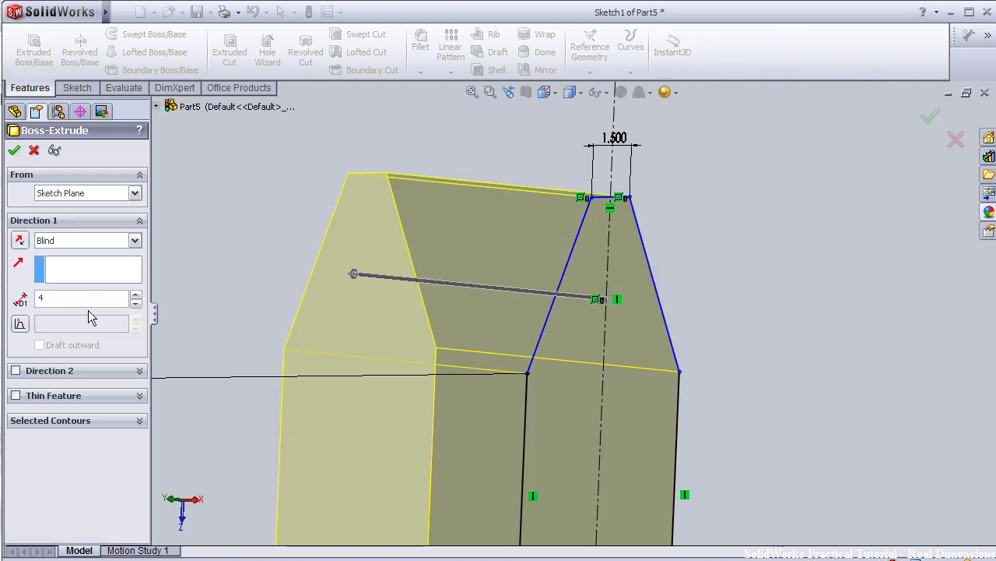
key("Return")
middle_click_drag(638, 299, 734, 282)
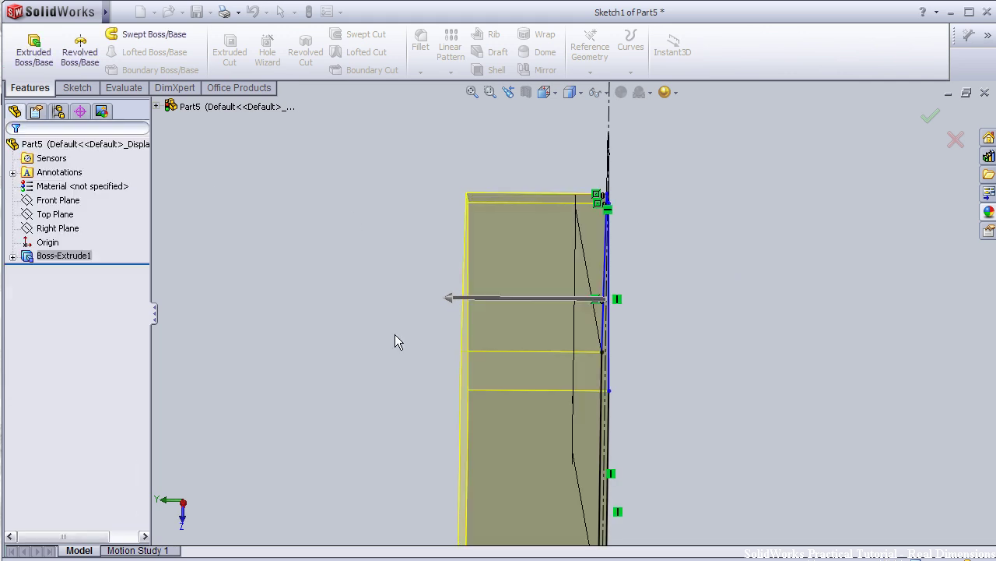
mouse_move(351, 395)
middle_mouse_down()
mouse_move(401, 296)
mouse_move(375, 297)
mouse_move(367, 322)
mouse_move(389, 340)
middle_mouse_up()
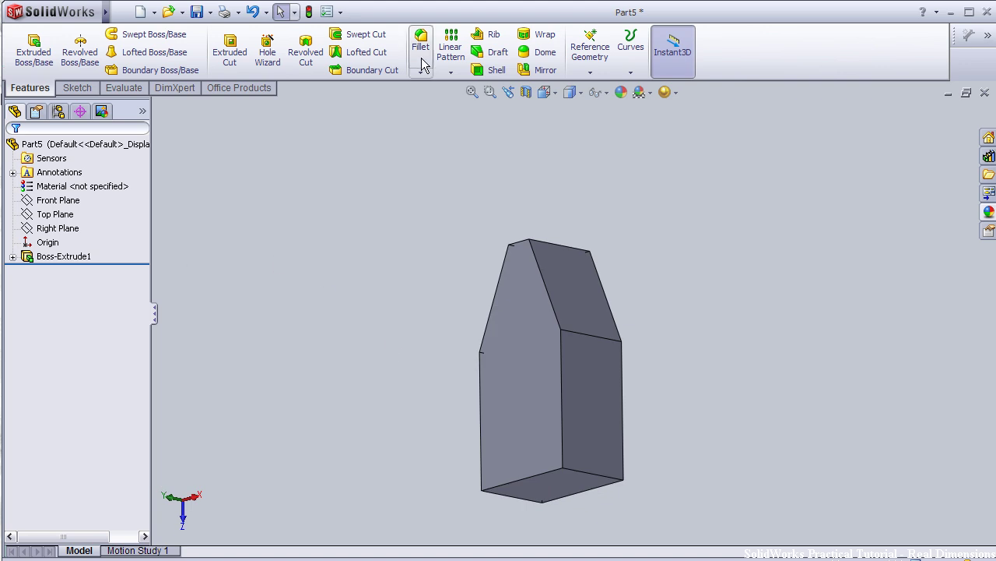
Add a draft with the bottom face as neutral plane, drafting both side faces.
left_click(492, 52)
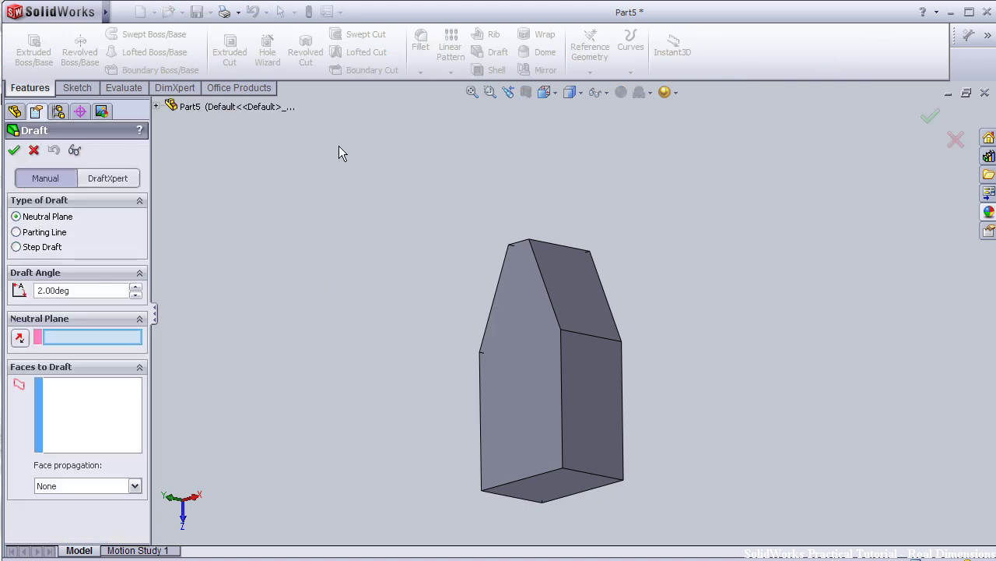
left_click(542, 489)
left_click(542, 401)
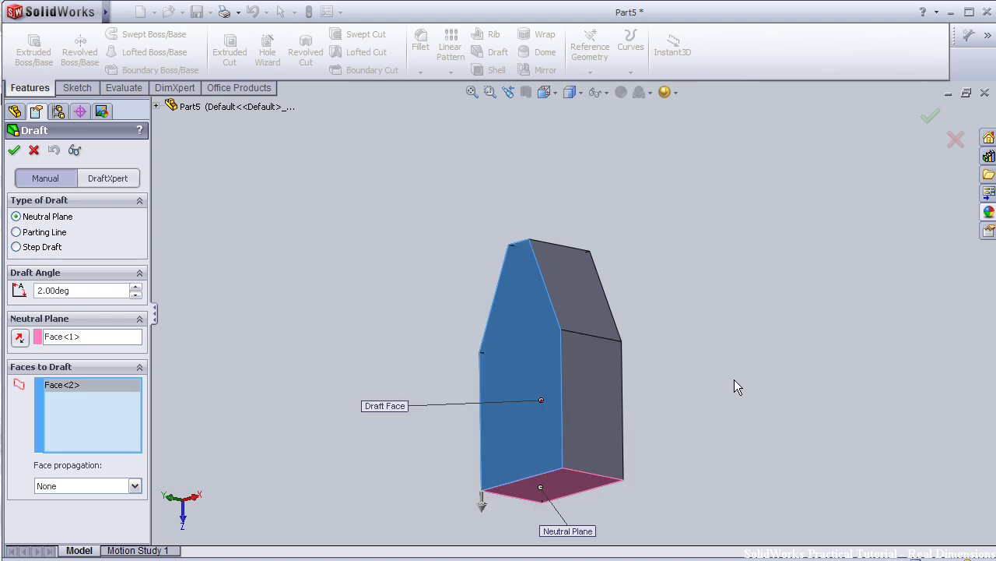
middle_click_drag(734, 380, 595, 400)
left_click(596, 400)
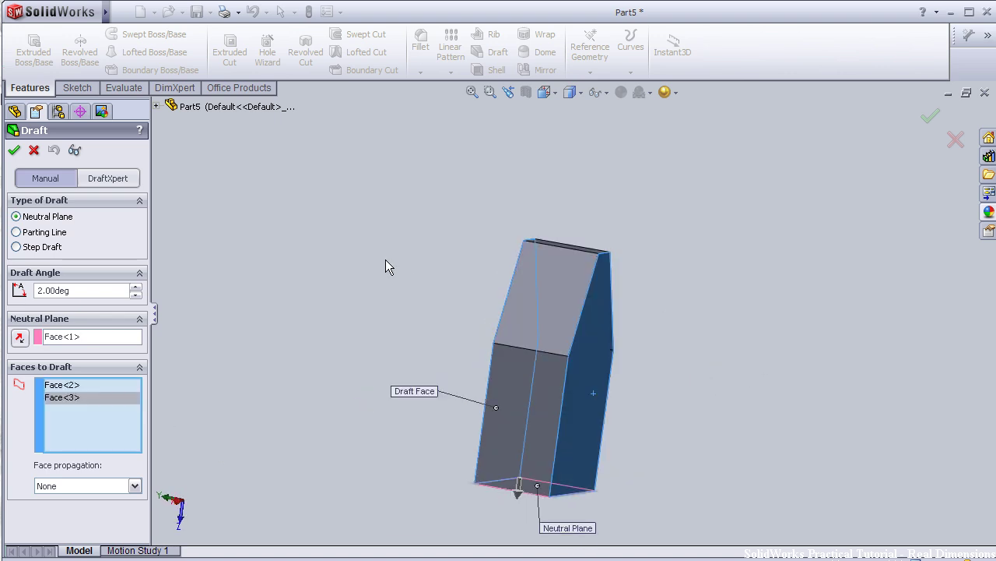
middle_click_drag(385, 260, 421, 245)
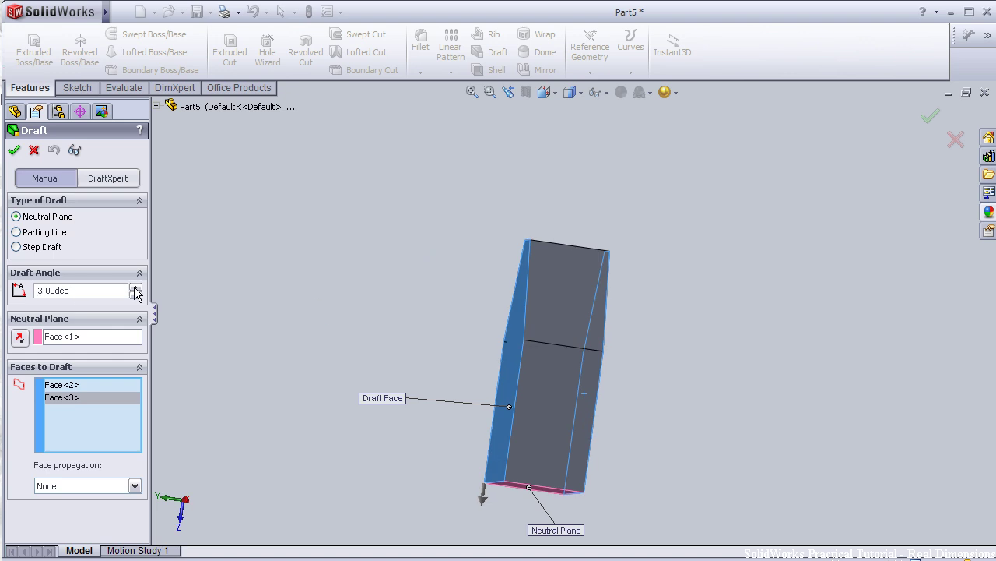
scroll(101, 289, "down", 5)
type("15")
key("Return")
Edit Draft1 to reverse its direction so the 15° taper narrows to the top.
left_click(42, 278)
left_click(48, 234)
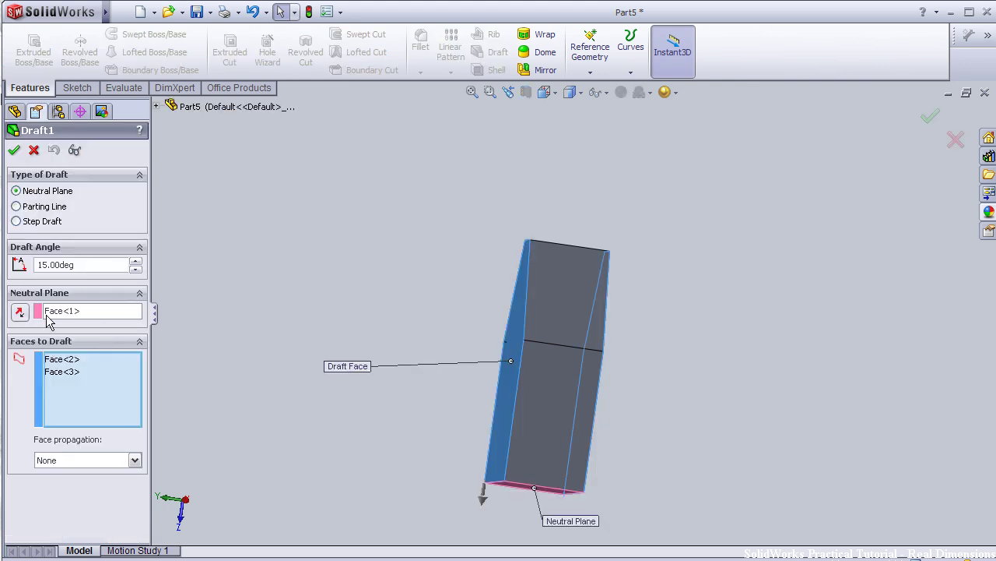
left_click(481, 493)
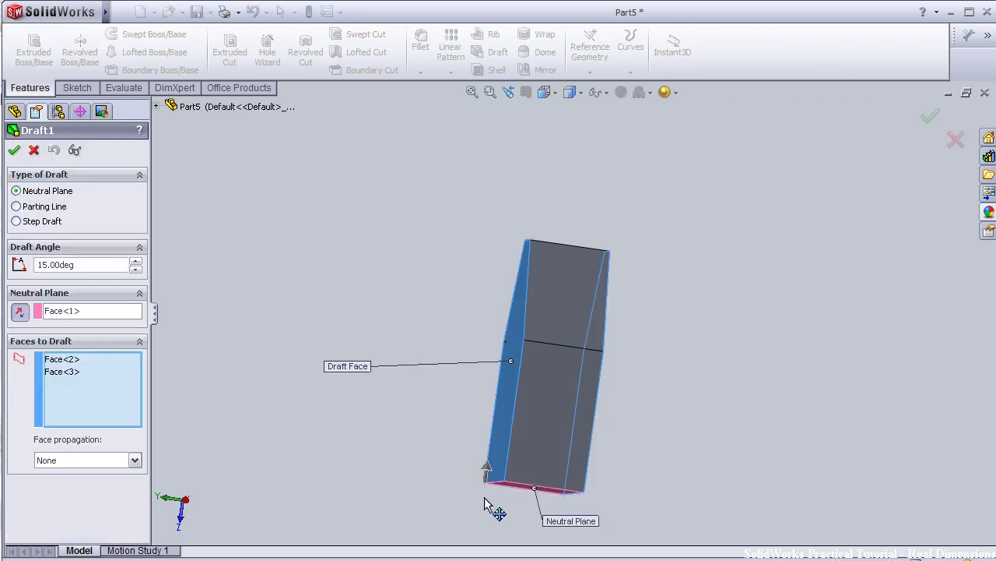
left_click(14, 151)
mouse_move(258, 287)
middle_mouse_down()
mouse_move(216, 263)
mouse_move(211, 291)
middle_mouse_up()
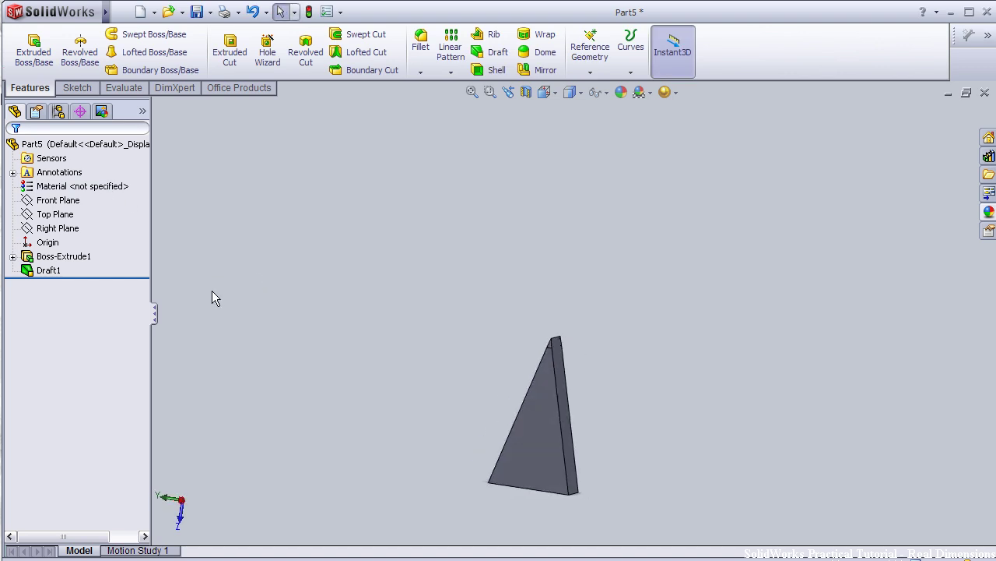
left_click(45, 270)
Change Draft1's draft angle from 15° to 7° and inspect the gentler taper.
left_click(53, 229)
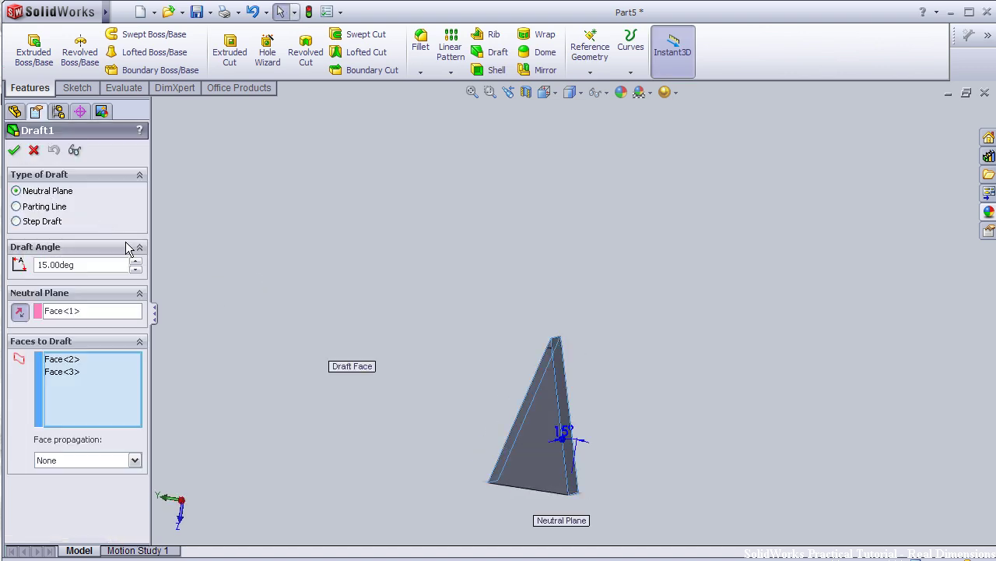
double_click(77, 264)
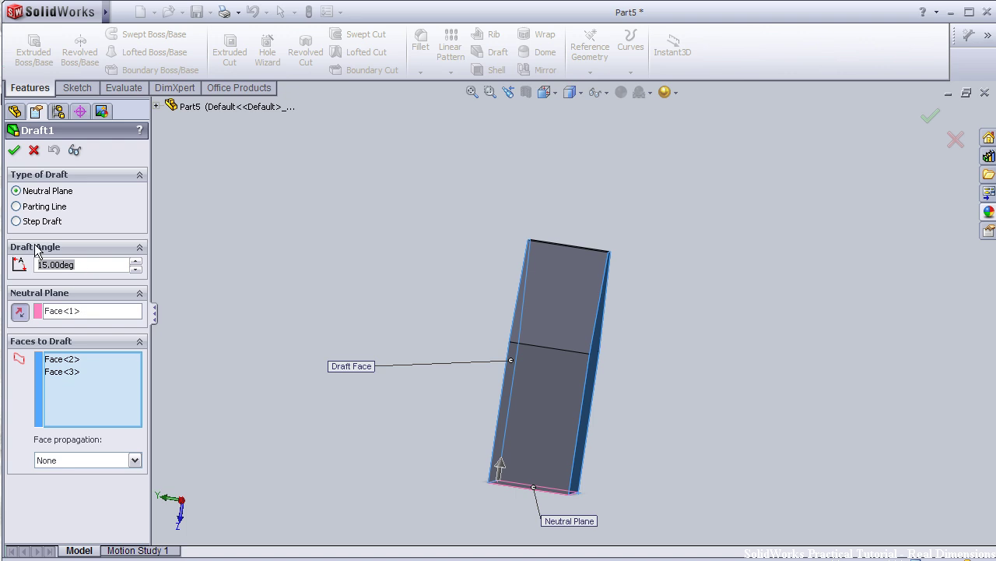
type("7")
left_click(15, 151)
mouse_move(360, 328)
middle_mouse_down()
mouse_move(424, 434)
mouse_move(379, 460)
mouse_move(322, 391)
mouse_move(349, 469)
mouse_move(405, 467)
mouse_move(418, 530)
mouse_move(521, 460)
mouse_move(440, 267)
mouse_move(440, 242)
mouse_move(436, 257)
middle_mouse_up()
left_click(49, 270)
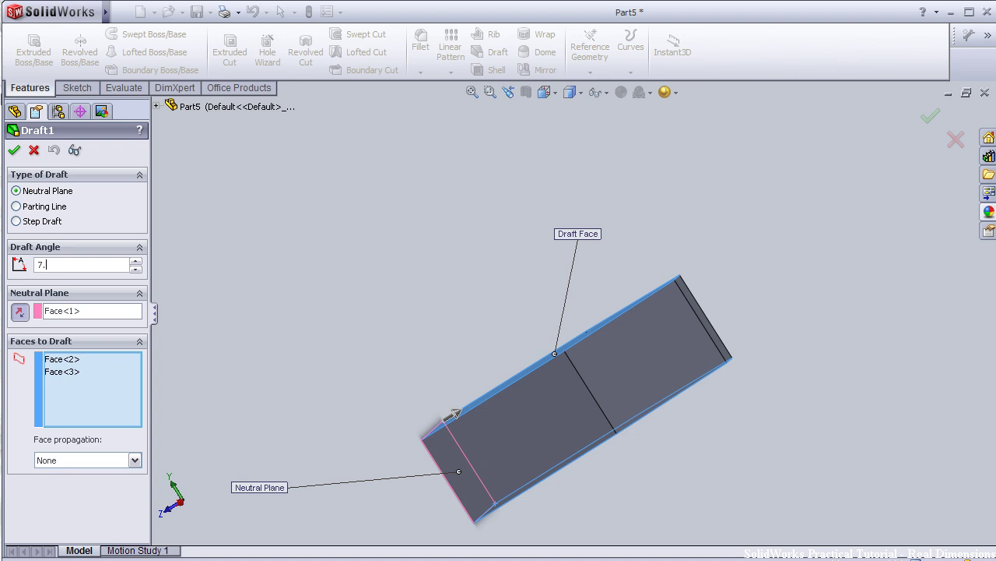
left_click(13, 154)
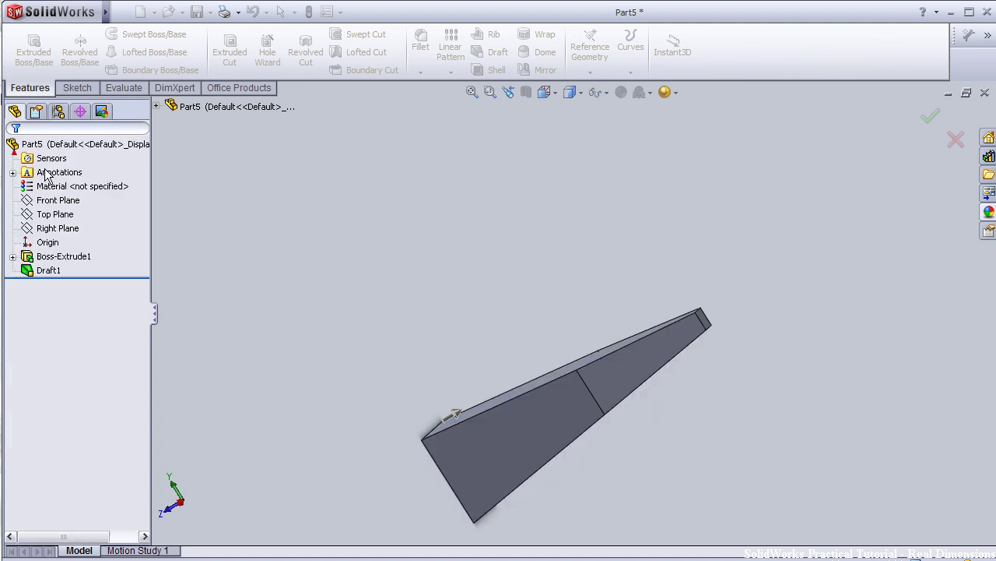
mouse_move(400, 225)
middle_mouse_down()
mouse_move(367, 298)
mouse_move(302, 208)
mouse_move(436, 223)
mouse_move(490, 257)
mouse_move(412, 251)
mouse_move(327, 221)
mouse_move(366, 233)
middle_mouse_up()
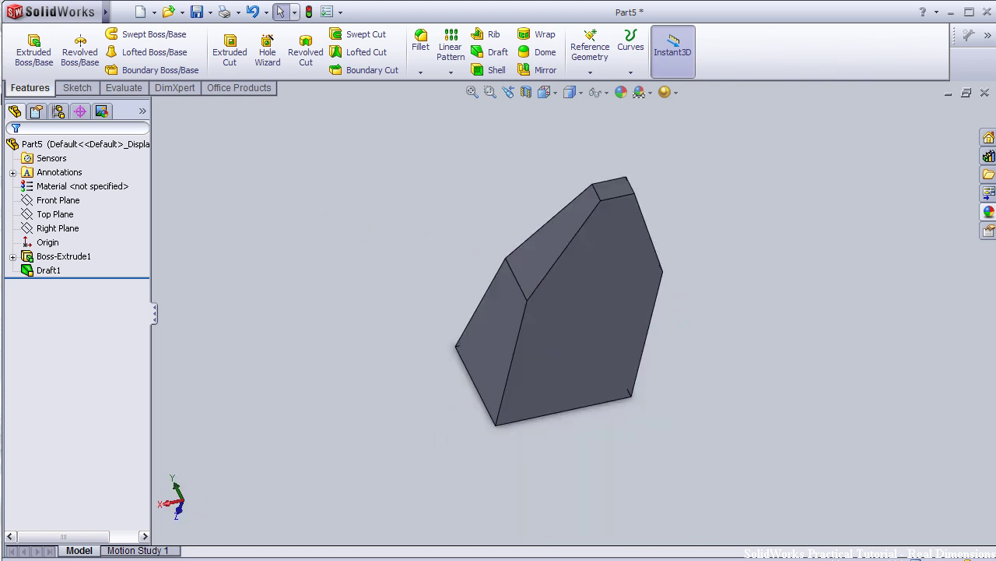
Create reference plane Plane1 offset 3 mm from the Right Plane.
mouse_move(464, 183)
middle_mouse_down()
mouse_move(382, 205)
mouse_move(421, 195)
middle_mouse_up()
left_click(590, 72)
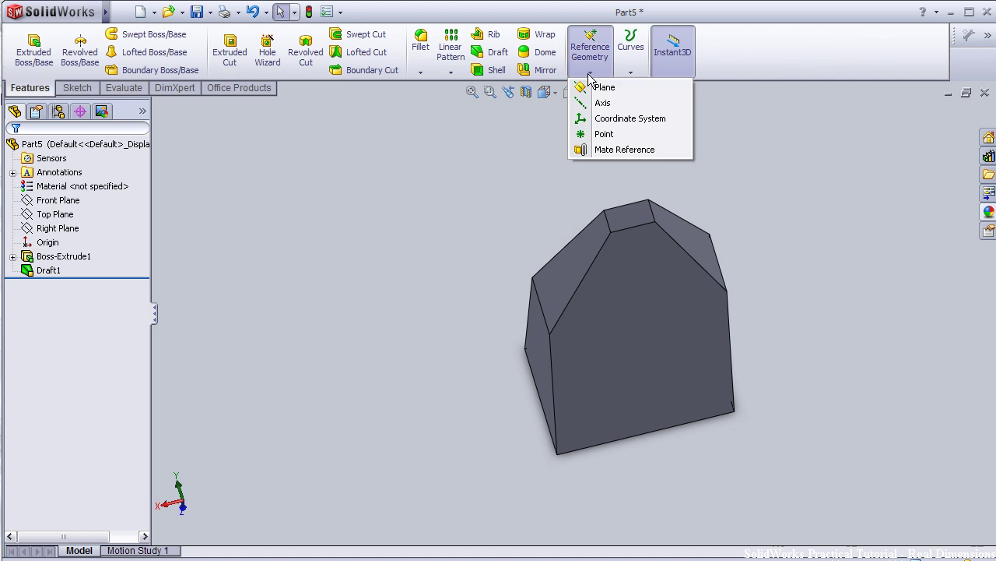
left_click(615, 92)
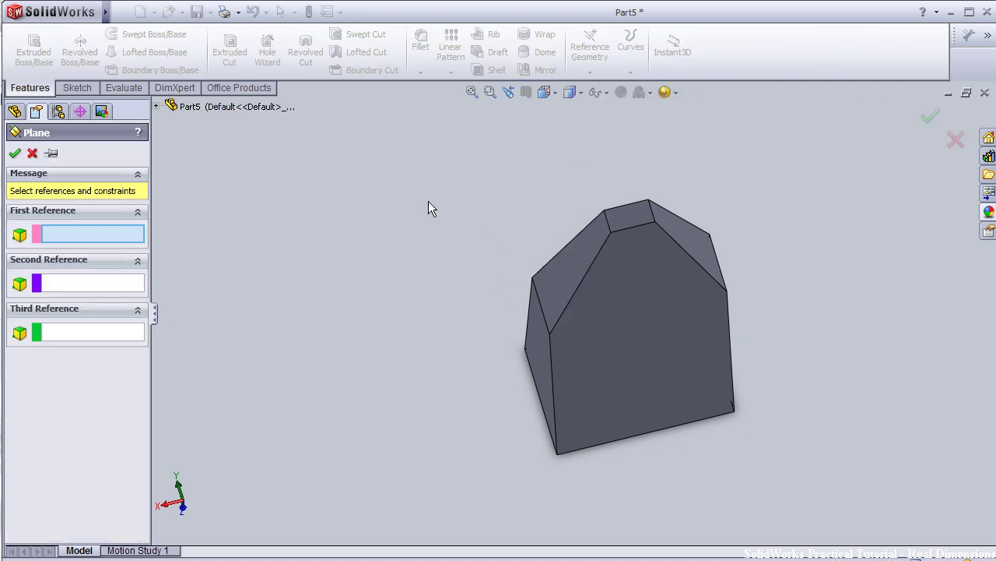
left_click(155, 107)
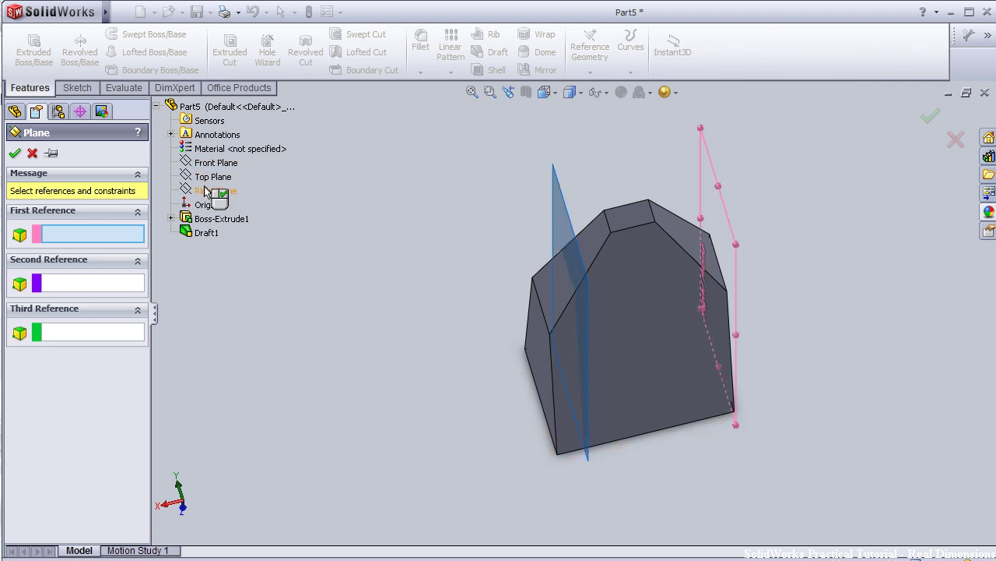
left_click(206, 190)
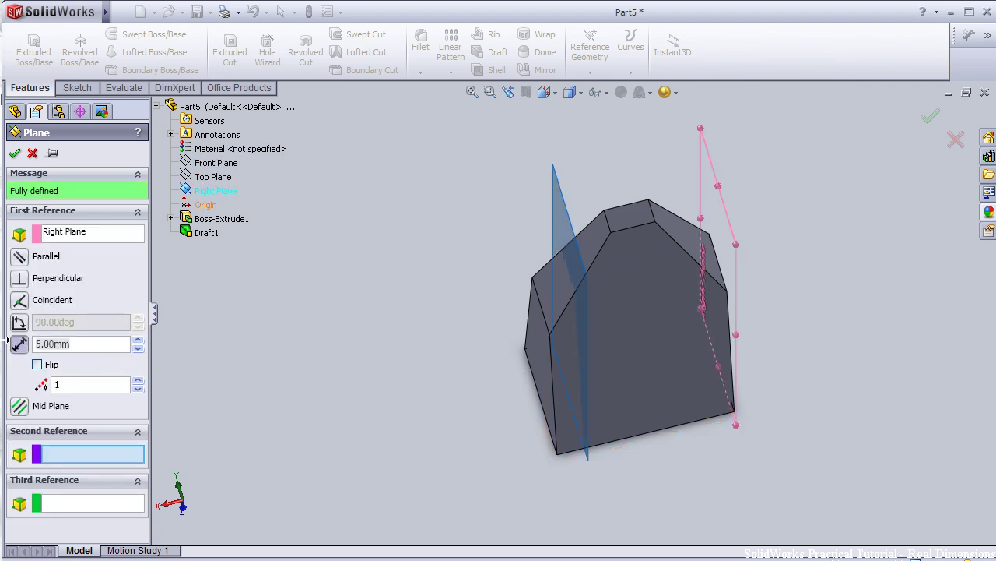
type("3")
key("Return")
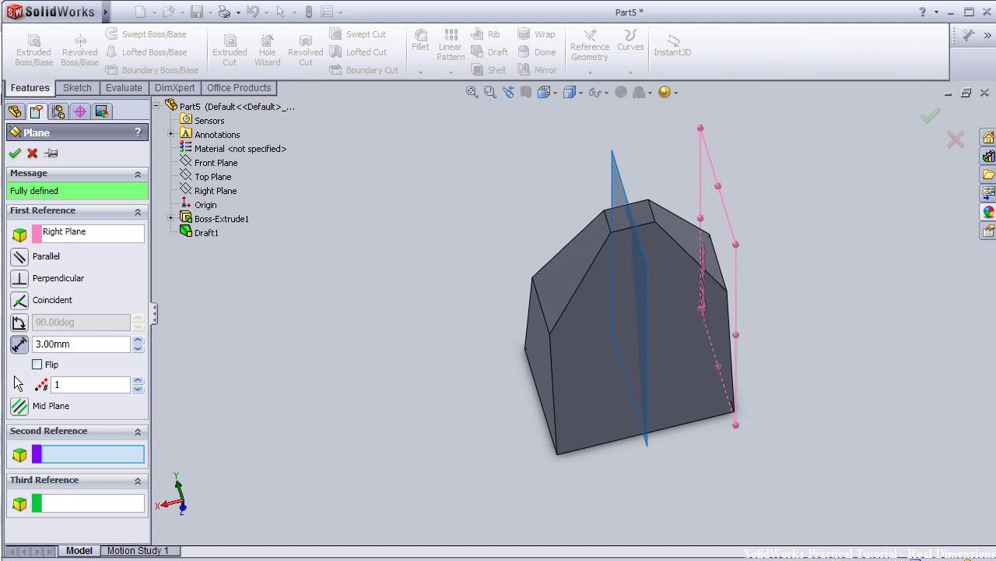
left_click(12, 154)
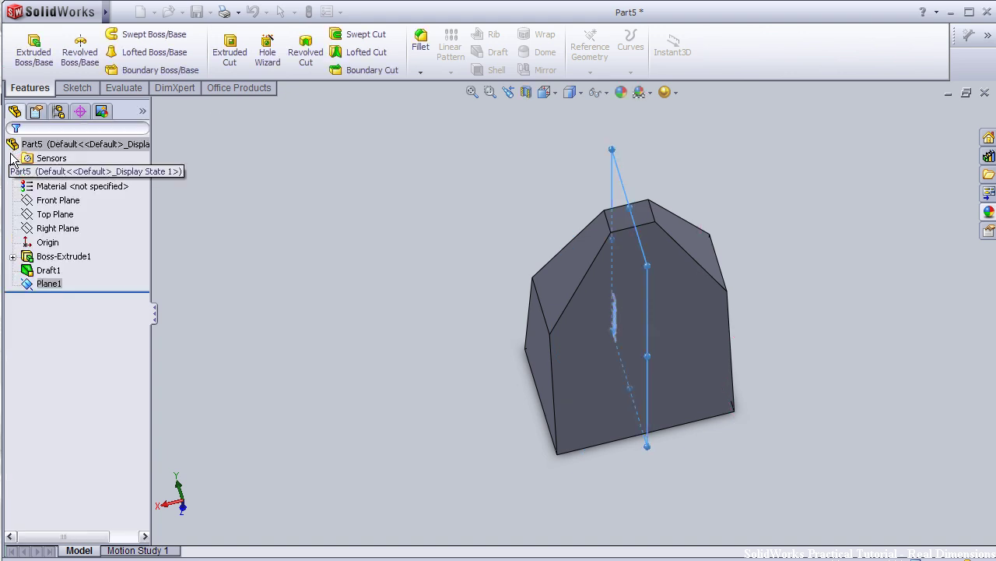
Start a sketch on Plane1 and view it Normal To, ready for a corner rectangle.
left_click(45, 291)
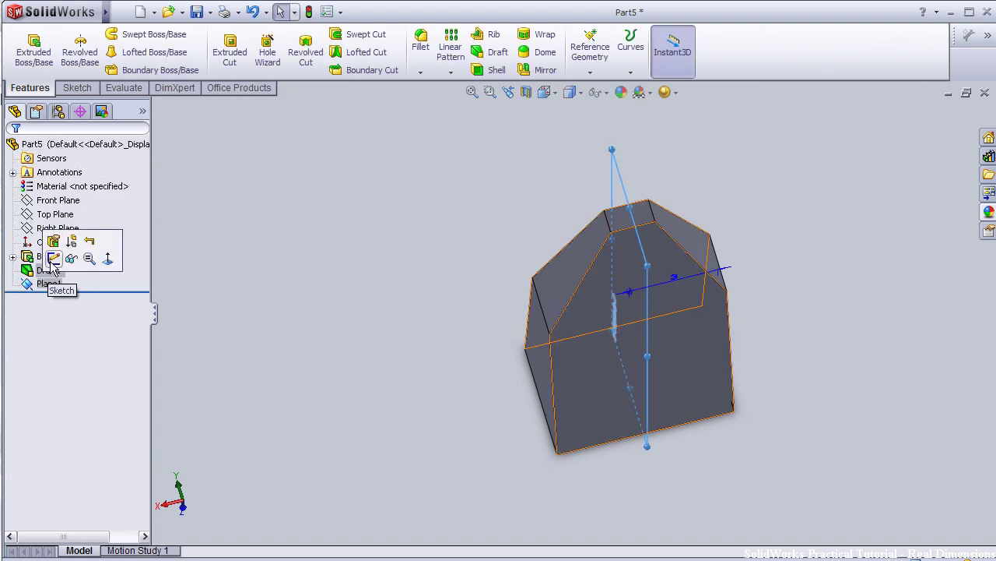
left_click(51, 261)
key("space")
left_click(104, 316)
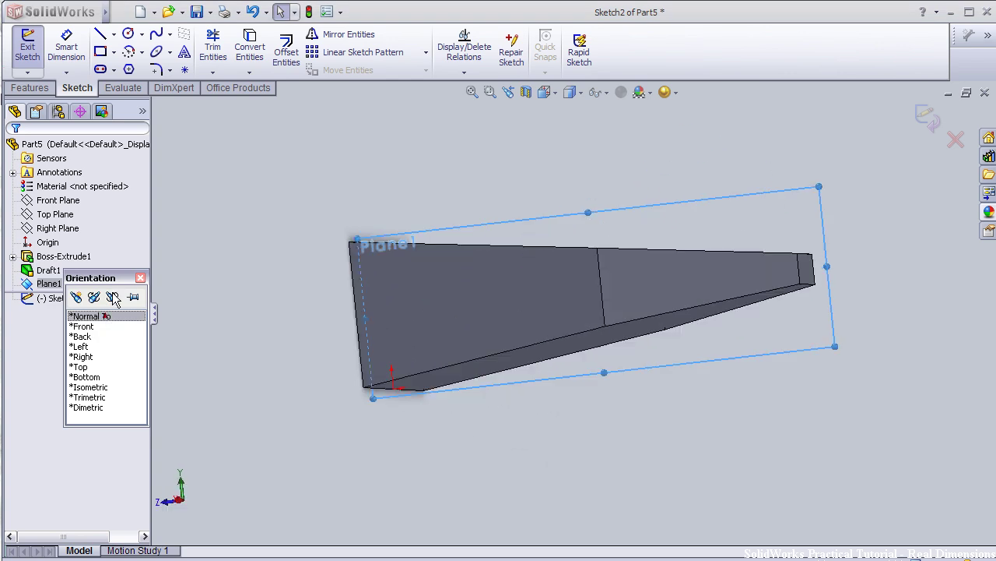
scroll(604, 300, "down", 3)
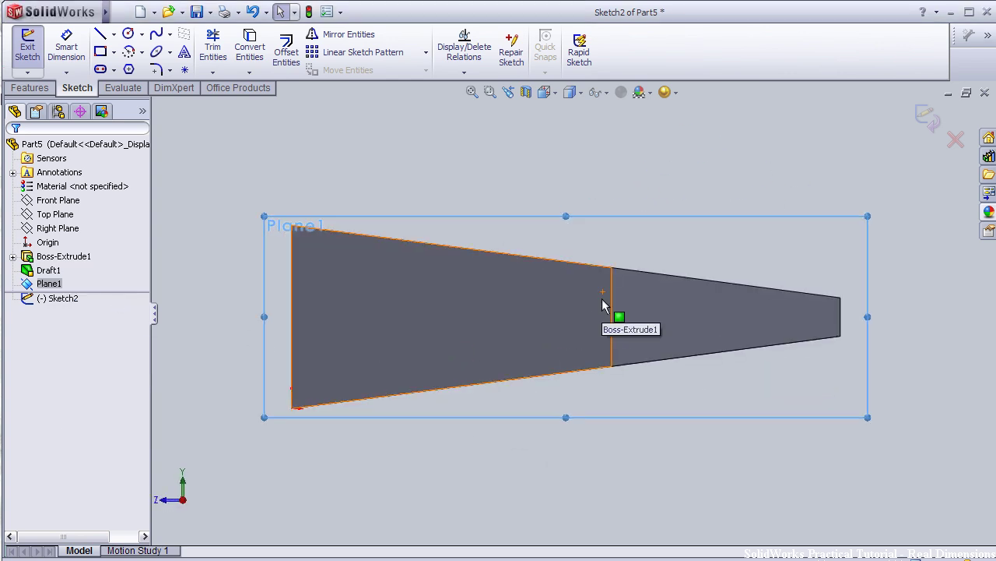
scroll(604, 304, "up", 3)
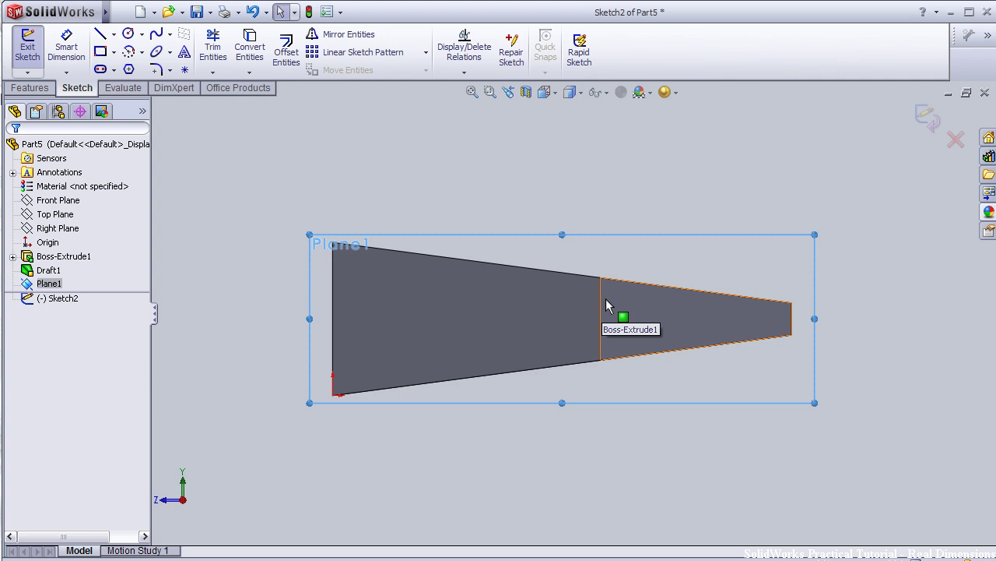
left_click(101, 52)
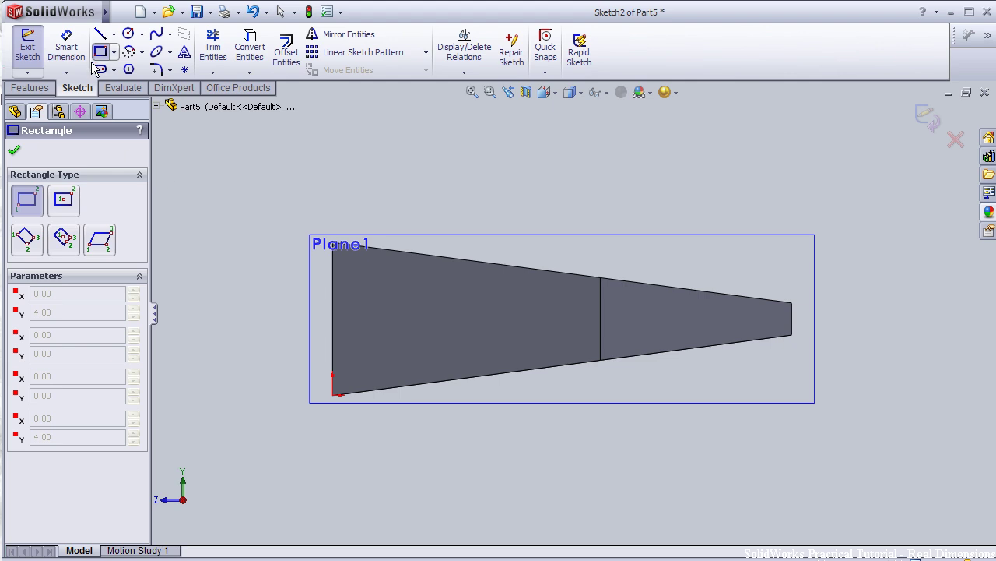
Draw a corner rectangle from the origin to the part's top edge and dimension its left edge 4 mm.
left_click(333, 395)
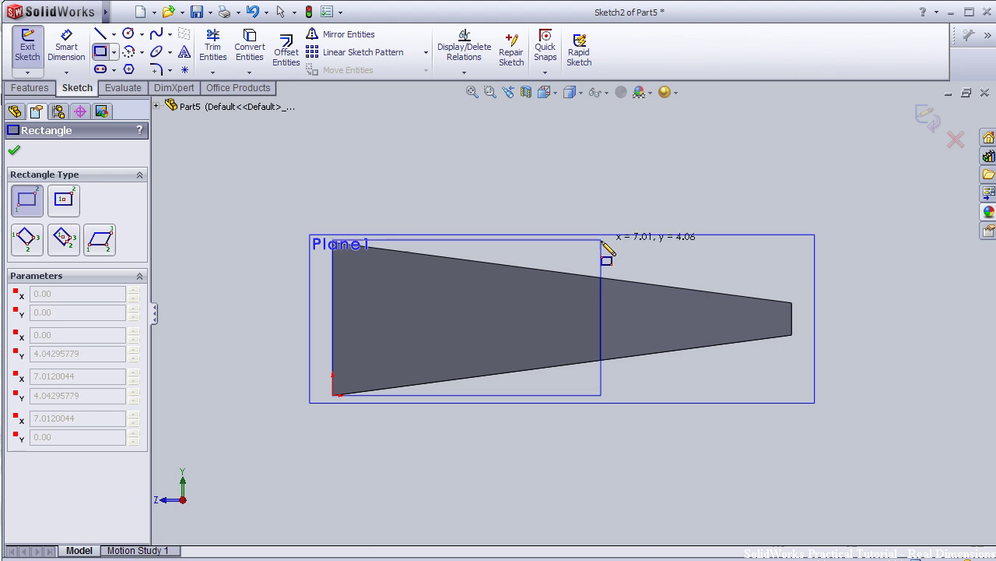
left_click(601, 242)
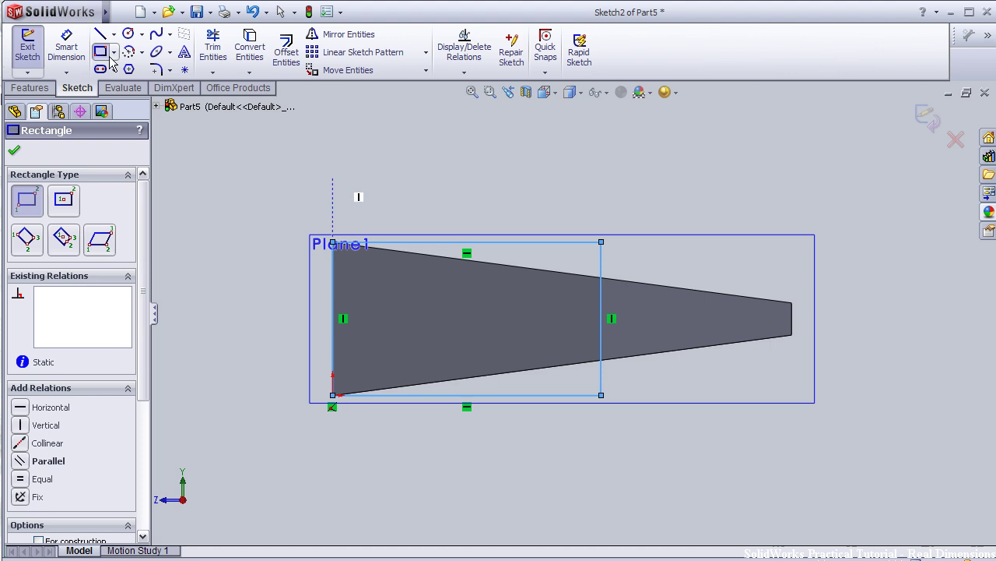
left_click(75, 54)
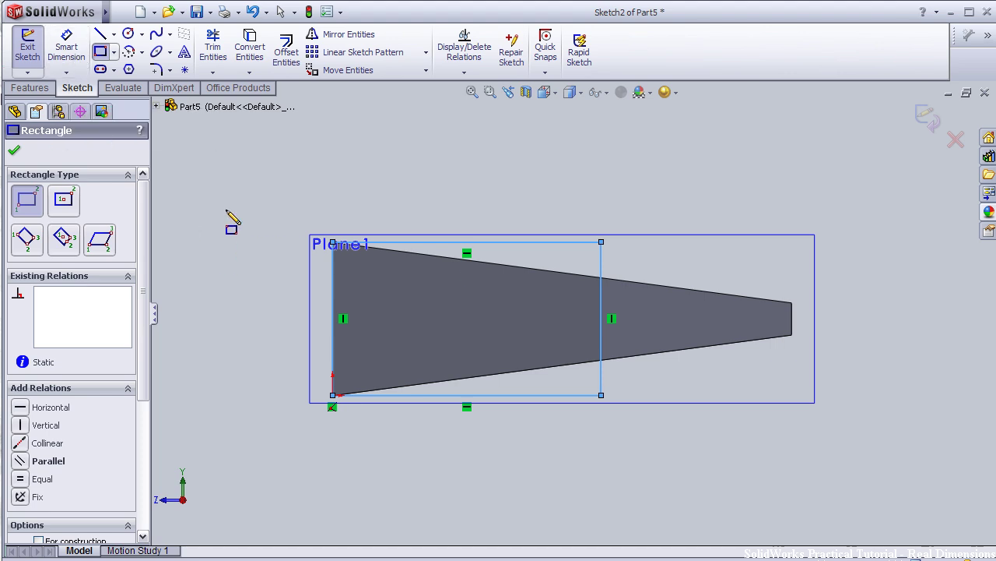
left_click(335, 313)
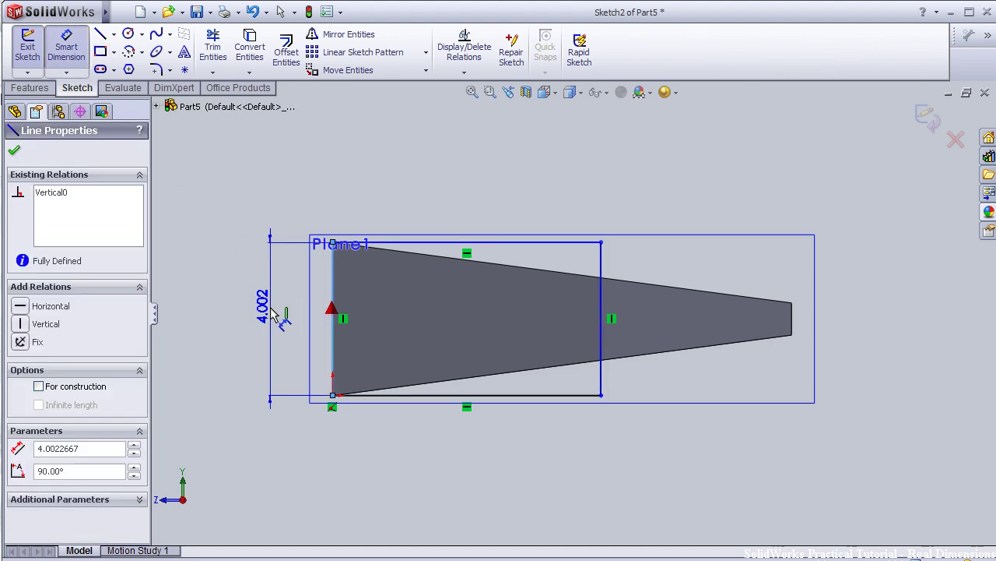
left_click(274, 315)
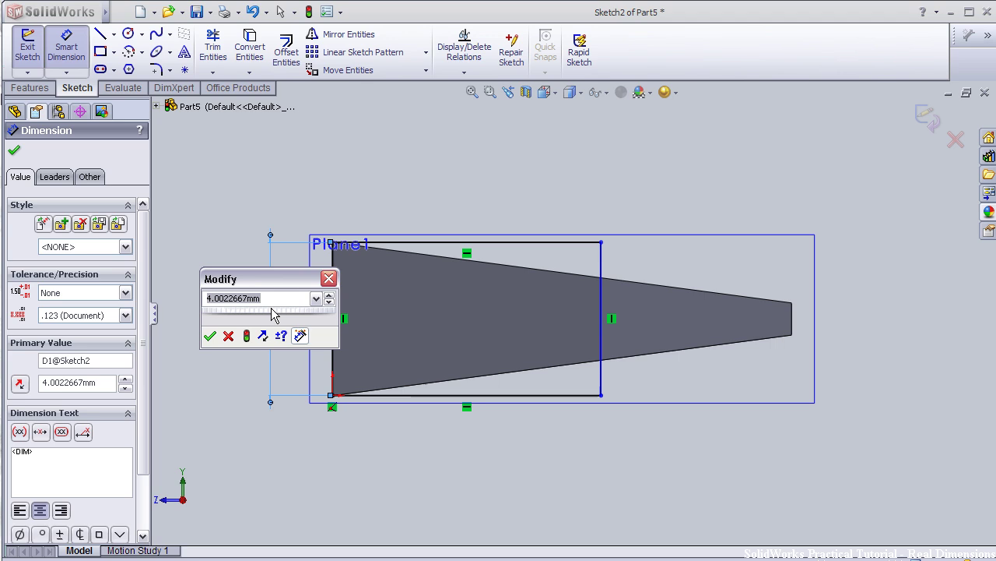
type("4")
key("Return")
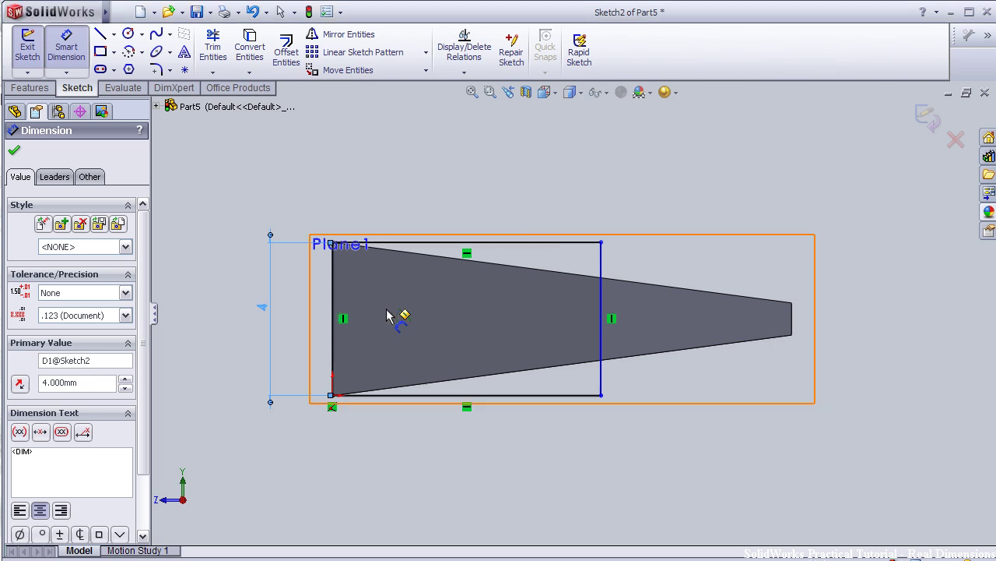
Dimension the rectangle's top edge to 7 mm.
left_click(502, 244)
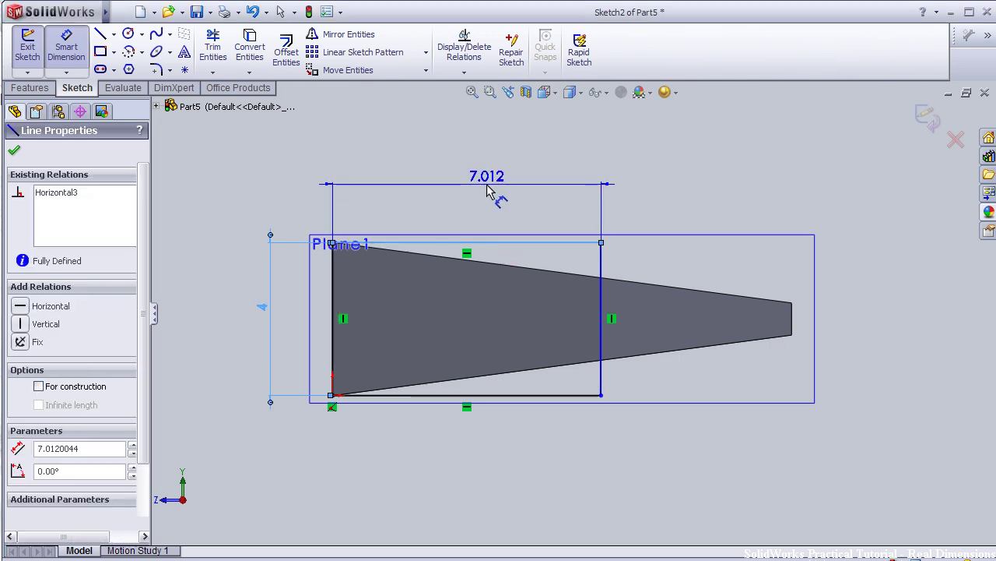
left_click(489, 193)
type("7")
key("Return")
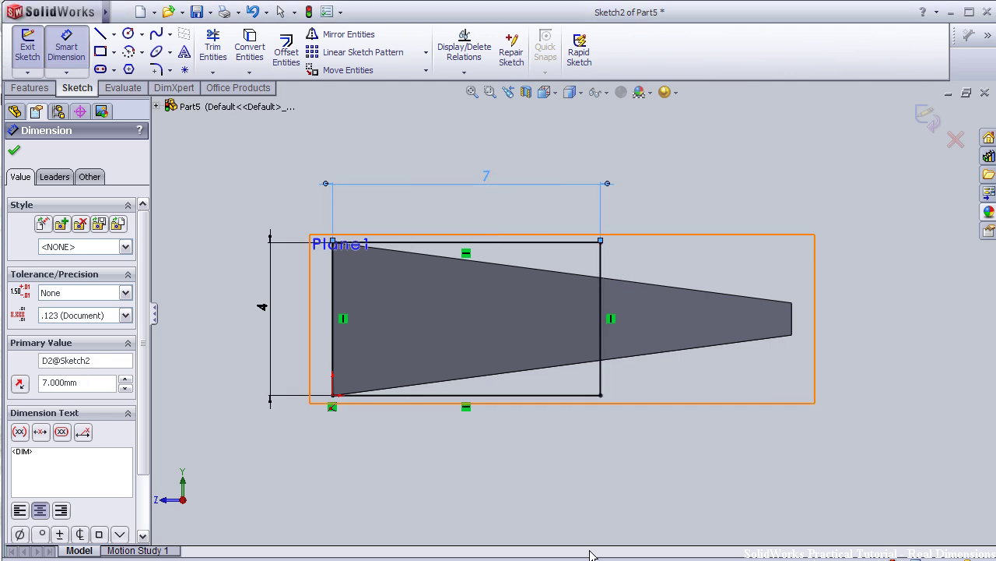
Extrude both Sketch2 regions 4 mm Mid Plane as Boss-Extrude3.
left_click(29, 88)
left_click(33, 50)
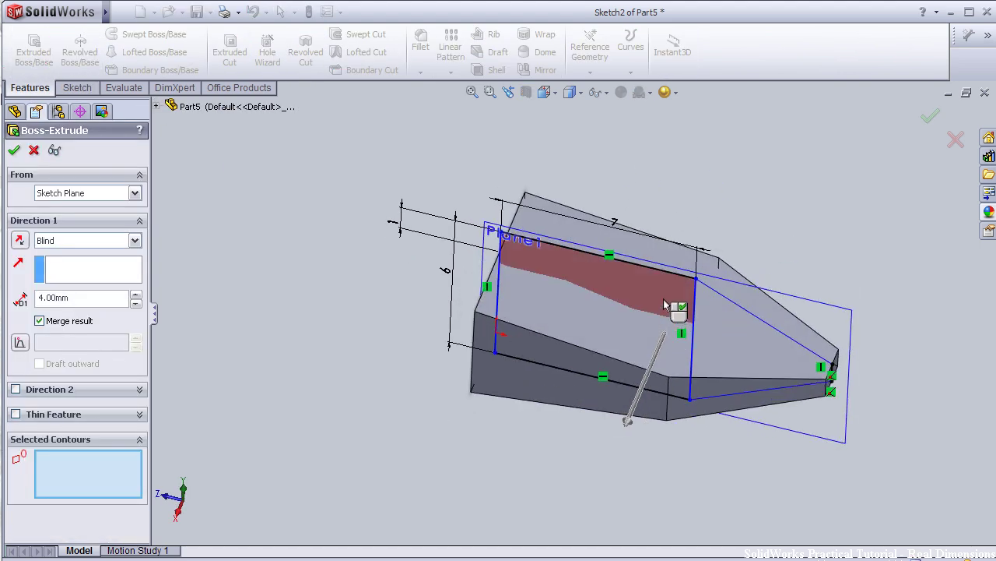
left_click(674, 312)
left_click(727, 317)
left_click(102, 239)
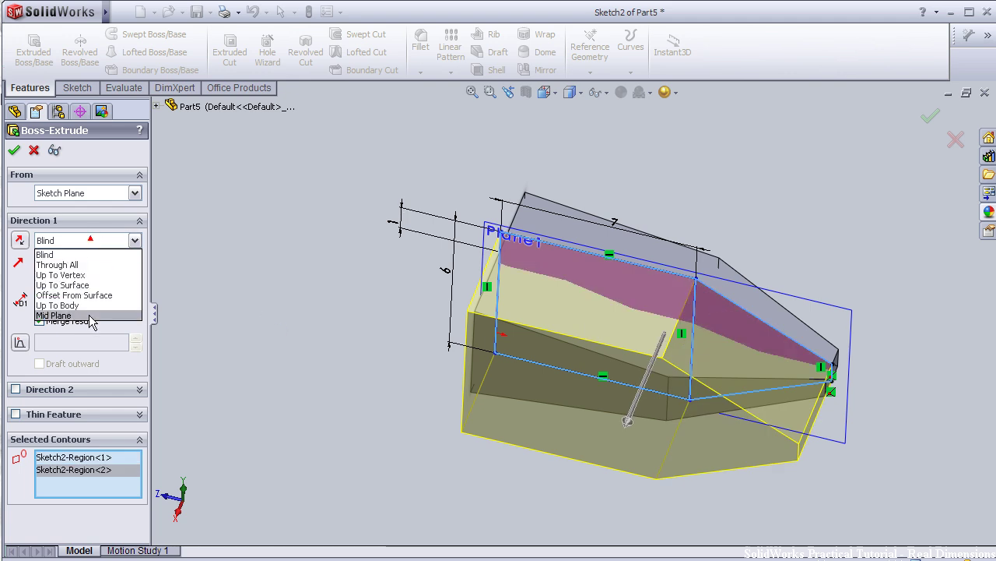
left_click(89, 314)
middle_click_drag(688, 174, 596, 234)
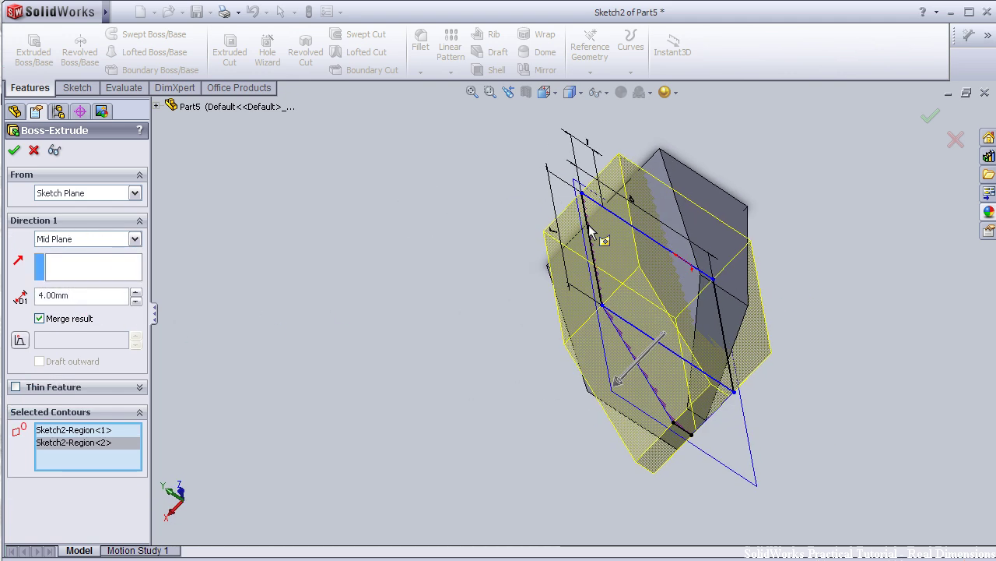
left_click(930, 115)
mouse_move(396, 400)
middle_mouse_down()
mouse_move(517, 249)
mouse_move(470, 236)
middle_mouse_up()
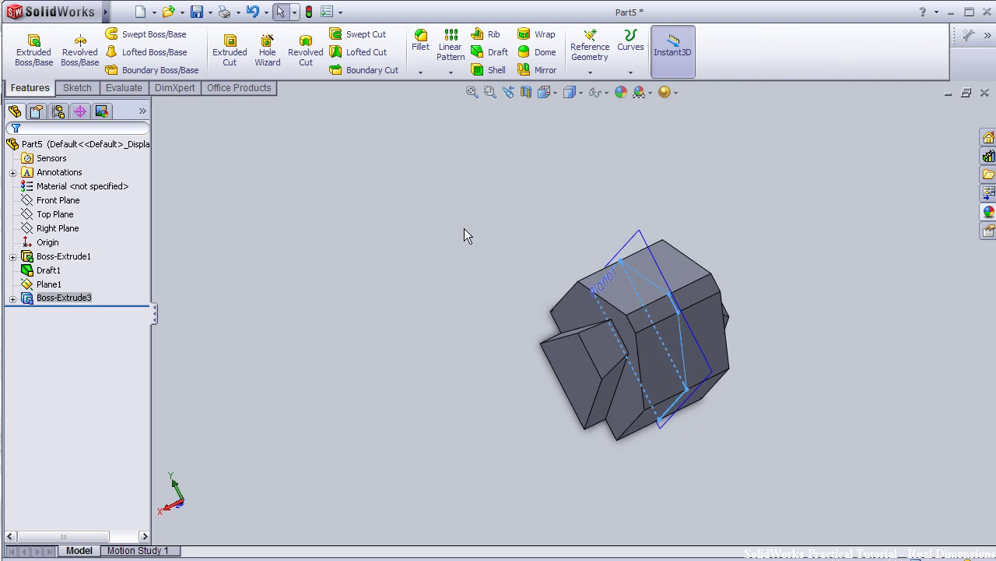
left_click(490, 53)
Draft two faces of the new extrusion at 7.5° from the chosen neutral face.
middle_click_drag(283, 350, 542, 237)
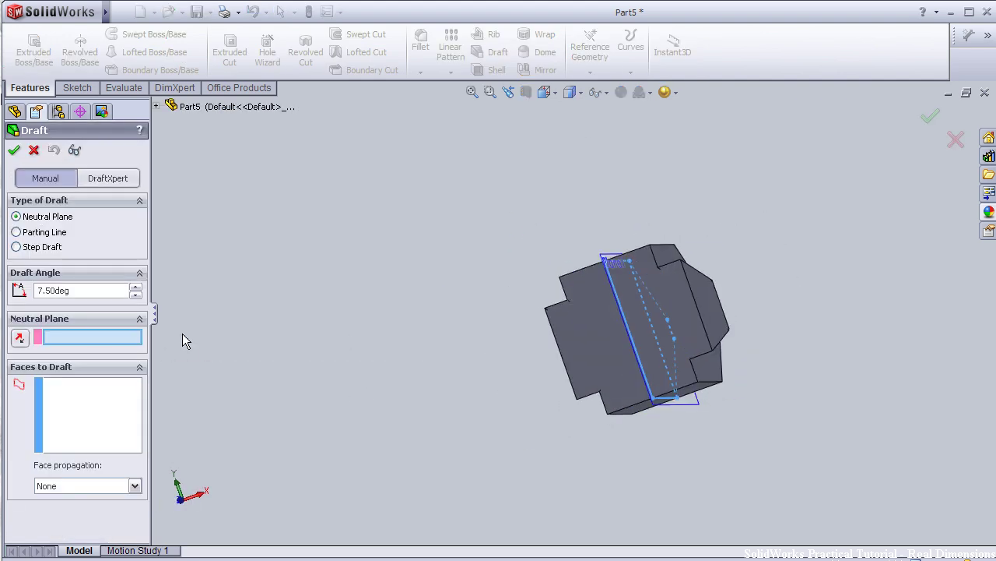
left_click(598, 336)
mouse_move(801, 207)
middle_mouse_down()
mouse_move(699, 313)
mouse_move(662, 296)
mouse_move(600, 311)
mouse_move(545, 207)
mouse_move(900, 155)
middle_mouse_up()
left_click(699, 313)
left_click(593, 311)
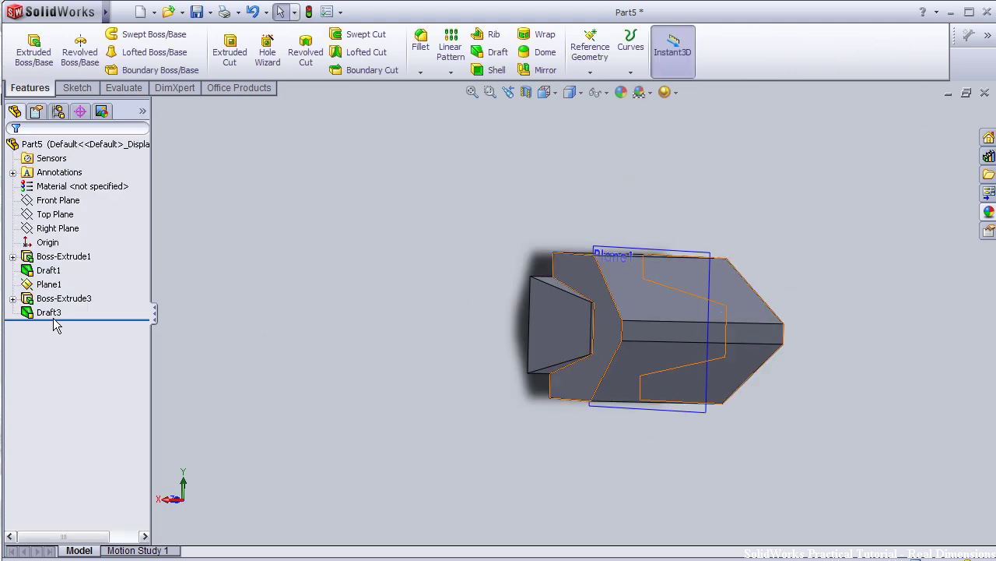
Reopen Draft3 to verify its settings, then close it.
left_click(48, 312)
left_click(45, 269)
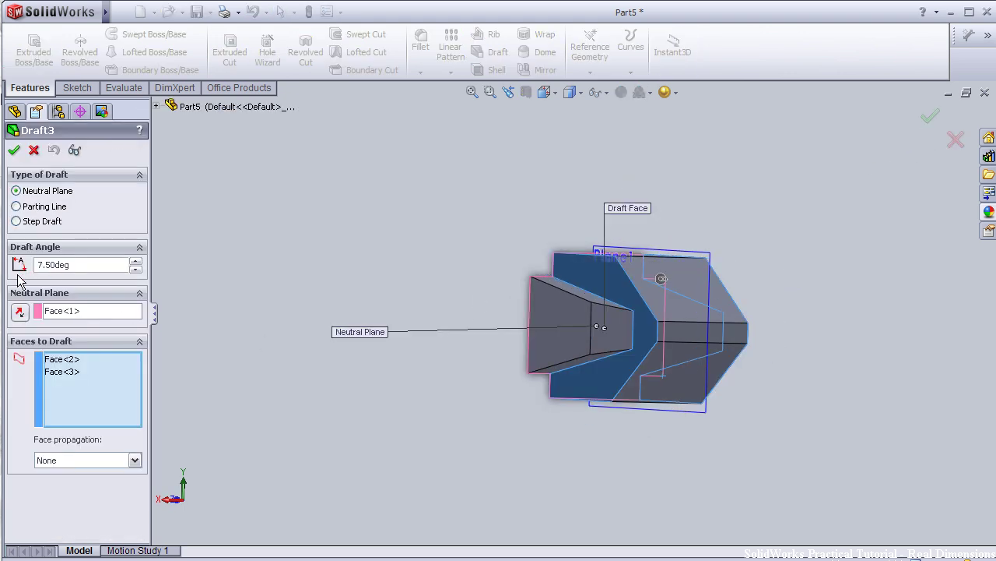
left_click(33, 150)
mouse_move(777, 276)
middle_mouse_down()
mouse_move(665, 311)
mouse_move(521, 327)
mouse_move(600, 367)
middle_mouse_up()
Start a variable-radius fillet on the long tip edge with 0.25 mm at the tip end.
key("f")
left_click(420, 41)
left_click(41, 232)
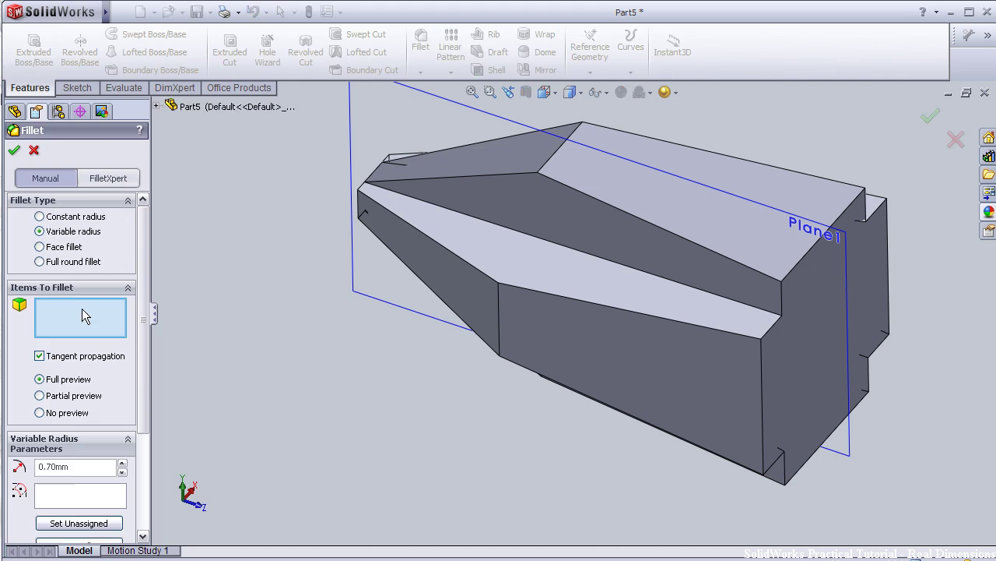
left_click(516, 239)
middle_click_drag(309, 383, 325, 384)
scroll(393, 257, "down", 4)
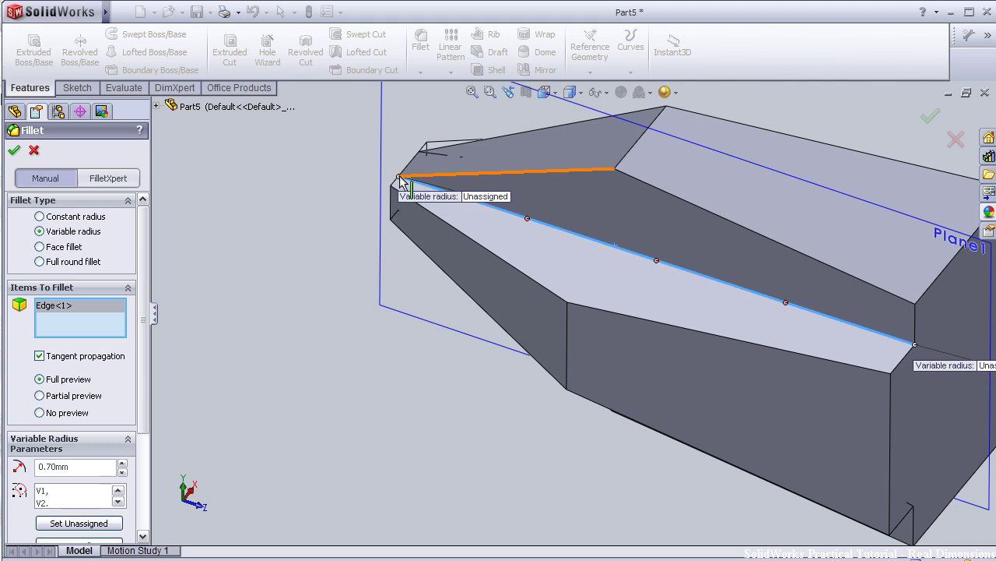
scroll(401, 184, "down", 3)
scroll(432, 181, "down", 1)
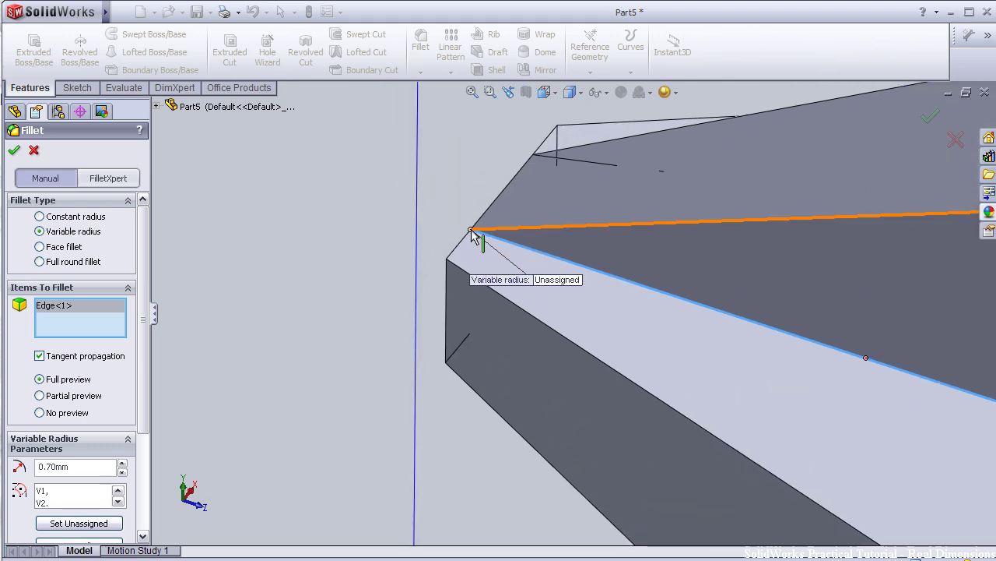
left_click(557, 281)
type("0.25")
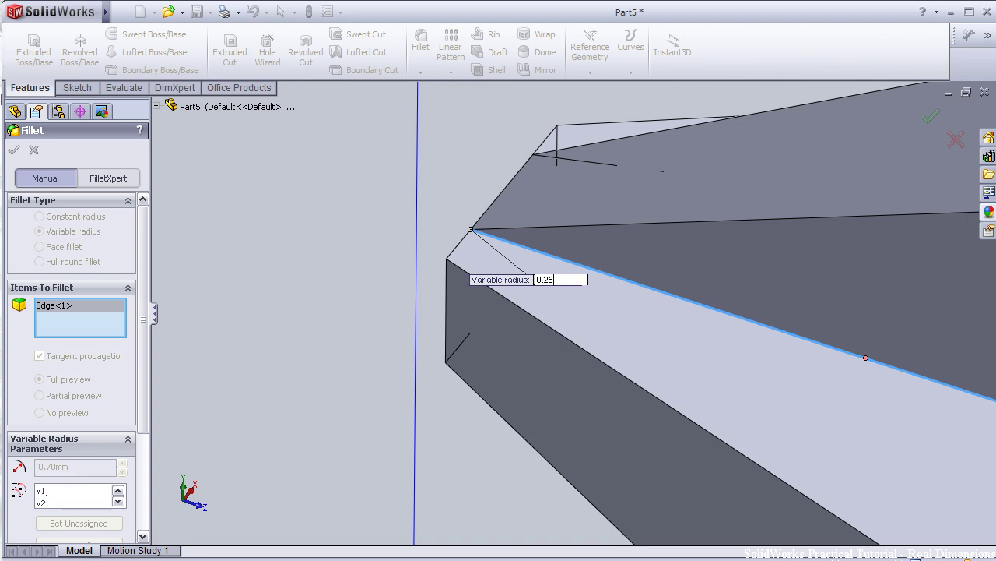
key("Return")
Add a 2 mm radius control point at 25% along the edge and accept the fillet.
scroll(812, 357, "up", 3)
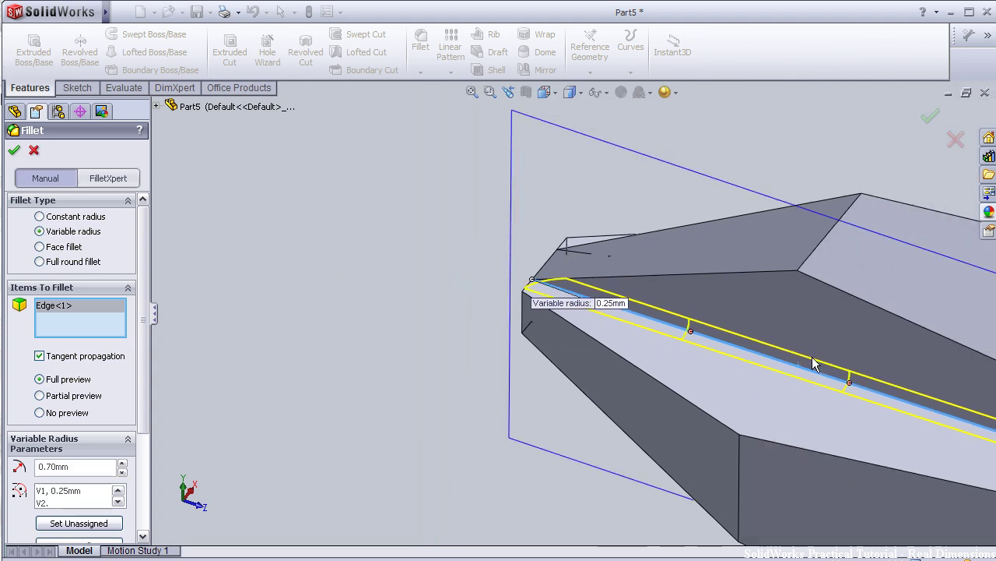
scroll(700, 352, "down", 1)
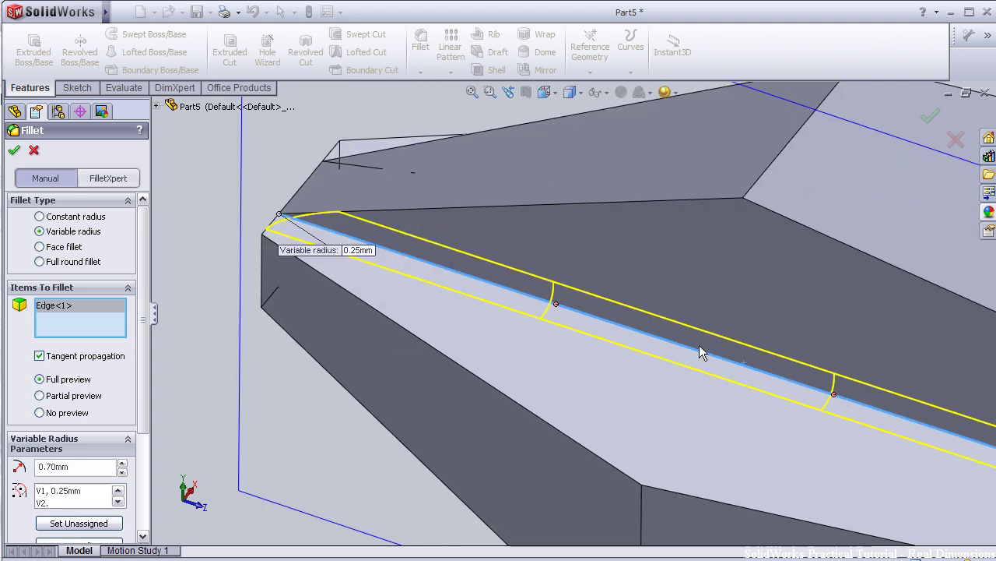
left_click(557, 304)
left_click(333, 310)
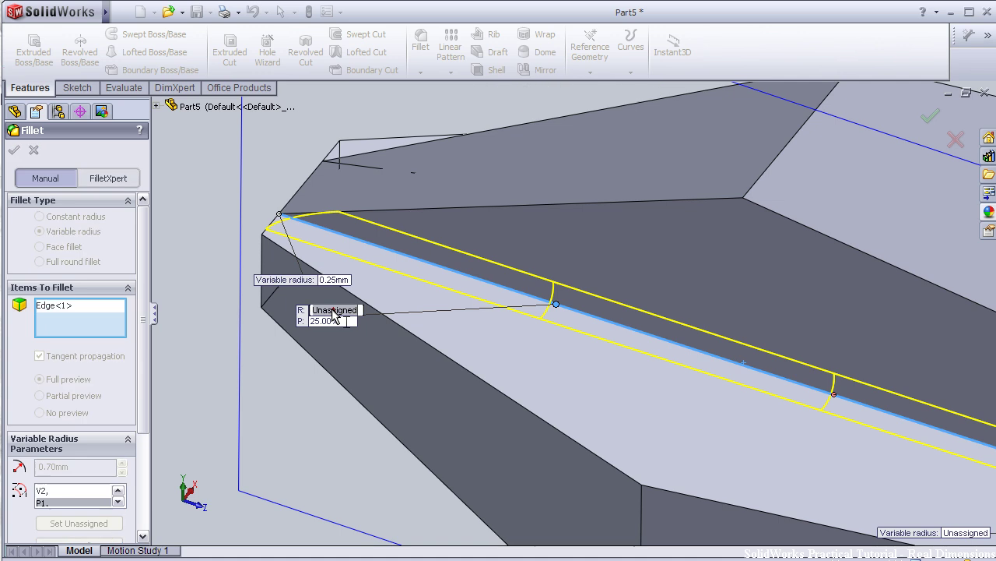
type("2")
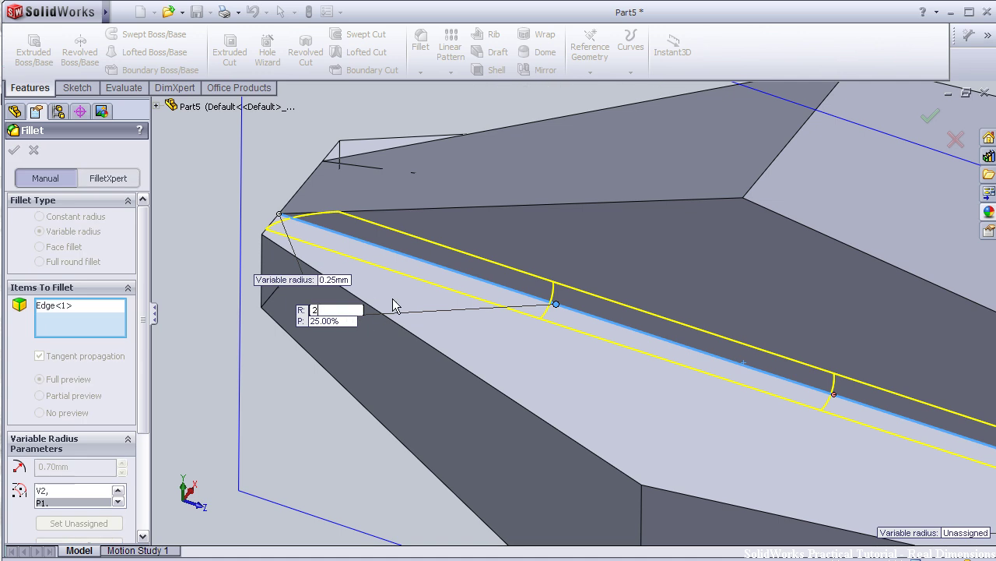
key("Return")
scroll(514, 336, "up", 3)
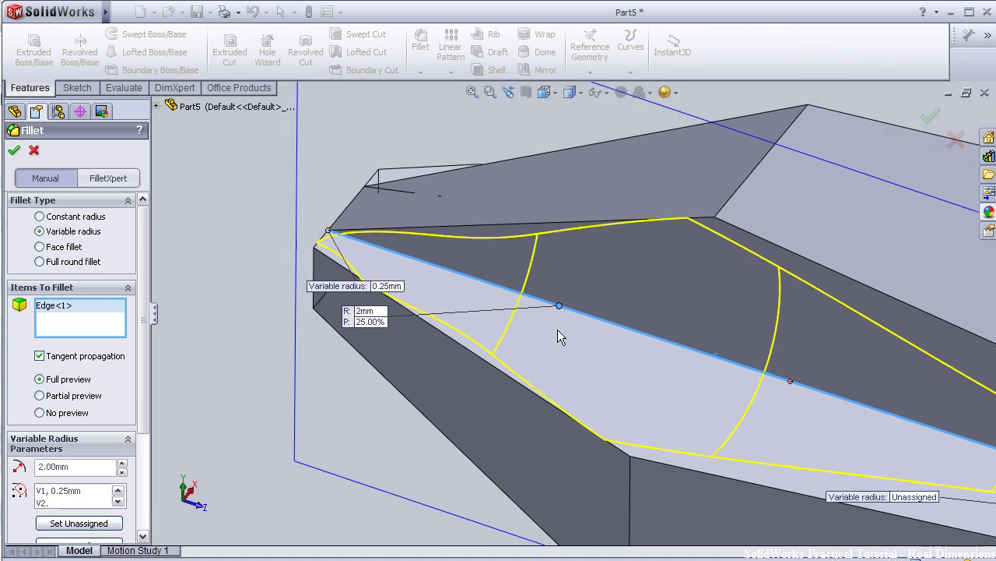
scroll(747, 366, "up", 1)
scroll(688, 334, "up", 1)
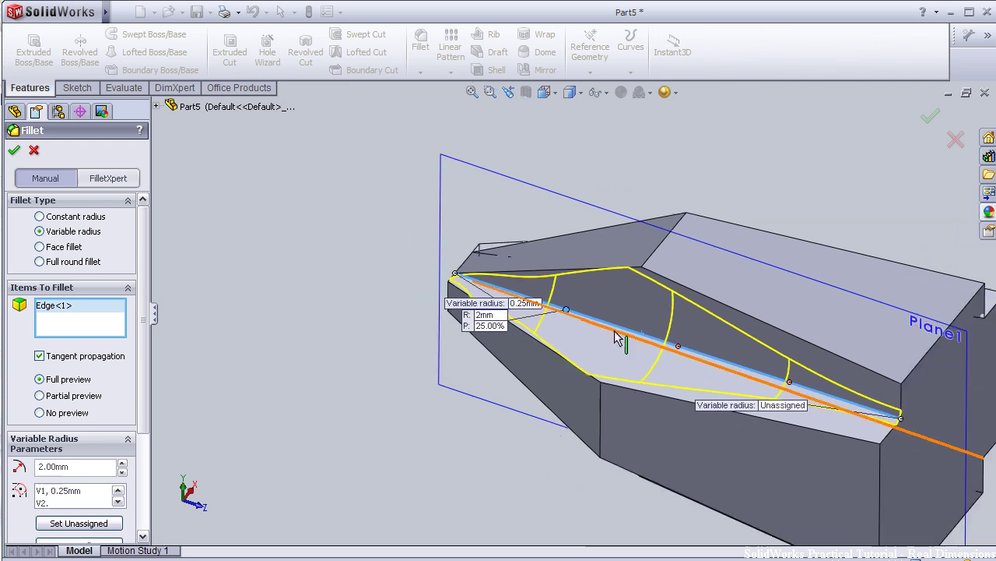
mouse_move(285, 302)
middle_mouse_down()
mouse_move(307, 344)
mouse_move(250, 396)
mouse_move(226, 374)
middle_mouse_up()
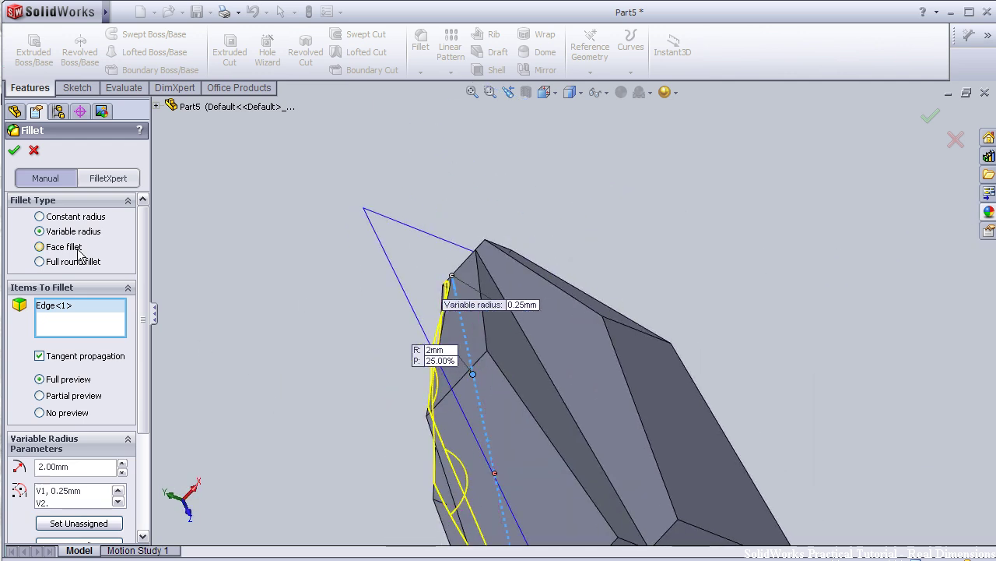
left_click(15, 152)
mouse_move(368, 385)
middle_mouse_down()
mouse_move(422, 323)
mouse_move(374, 311)
mouse_move(356, 327)
mouse_move(367, 304)
mouse_move(404, 357)
mouse_move(363, 328)
middle_mouse_up()
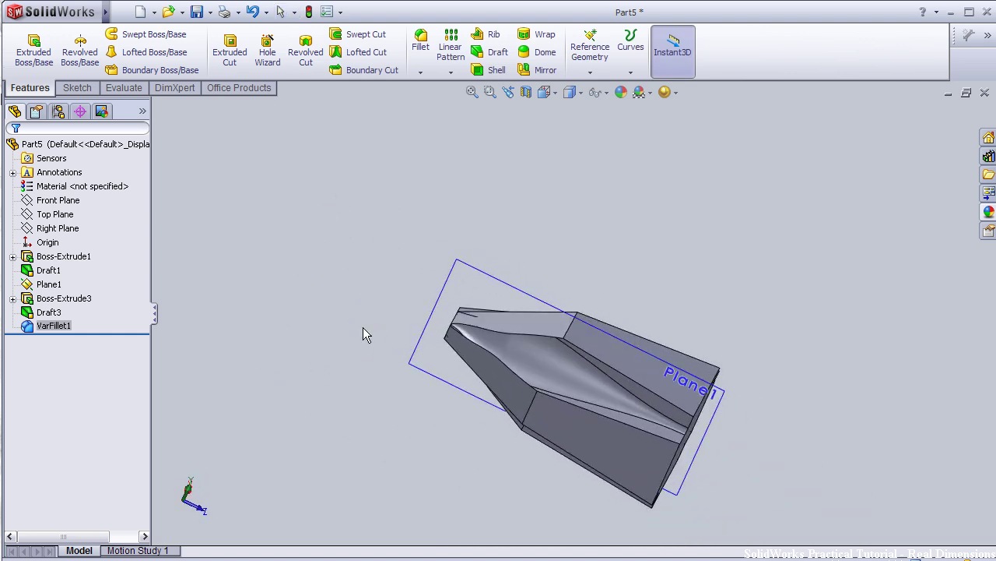
Change VarFillet1's far-end radius from 0.9 mm to 1 mm and accept it.
left_click(53, 325)
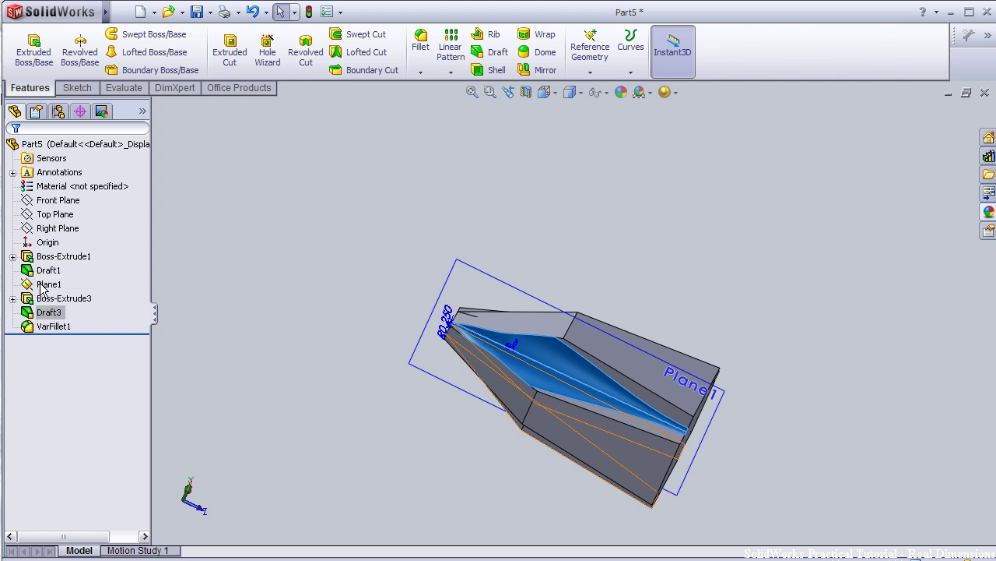
scroll(705, 450, "down", 2)
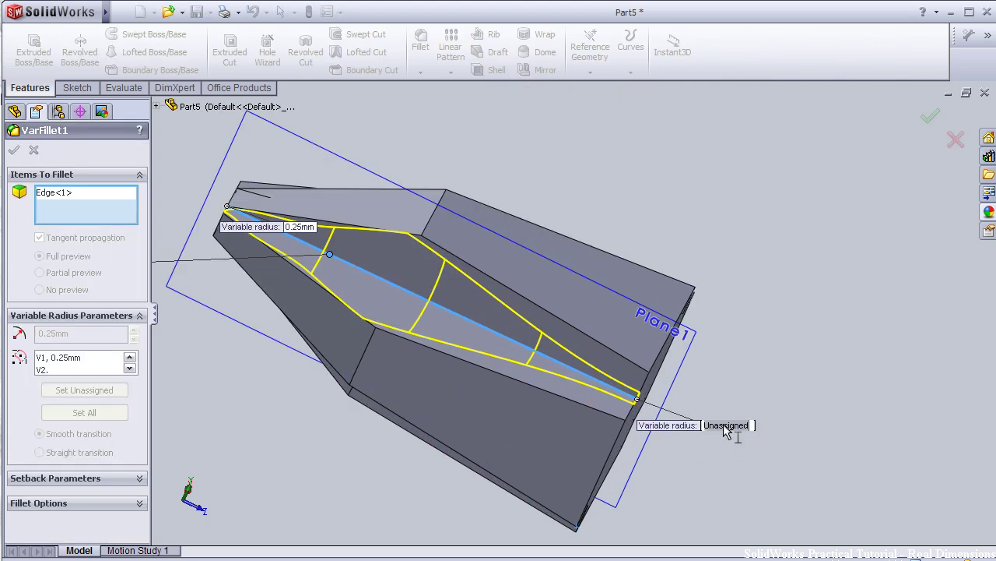
middle_click_drag(724, 432, 726, 301)
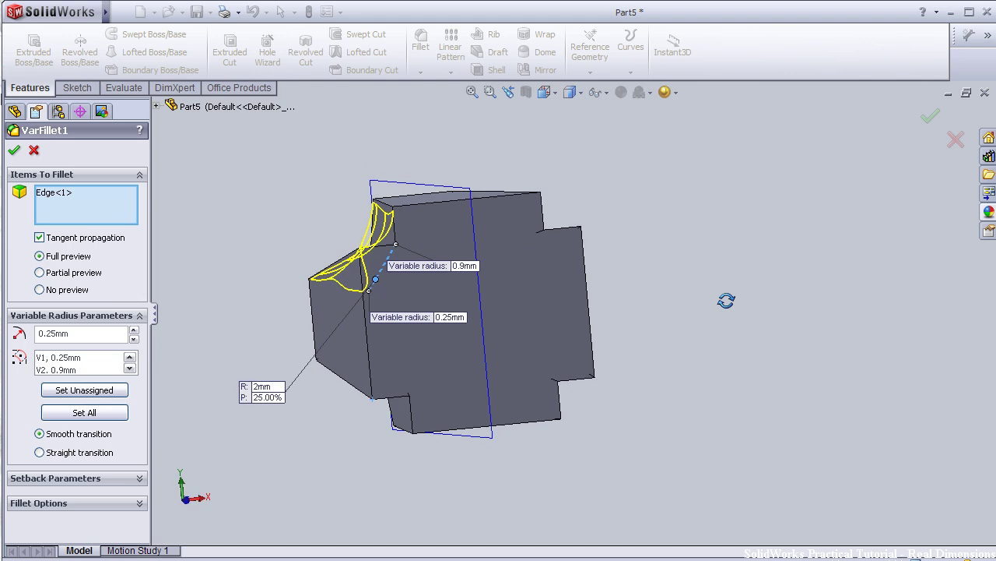
left_click(470, 267)
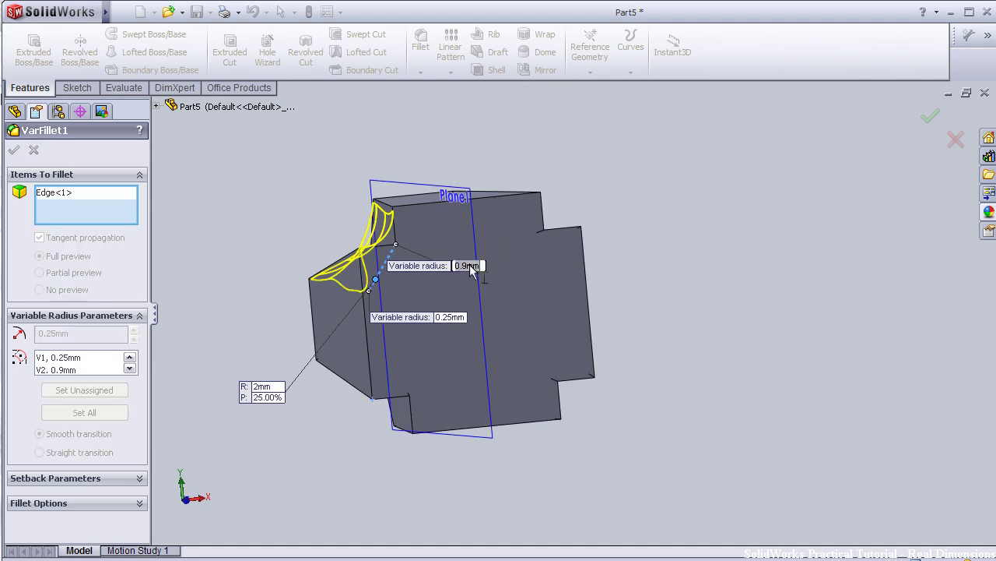
type("1")
key("Return")
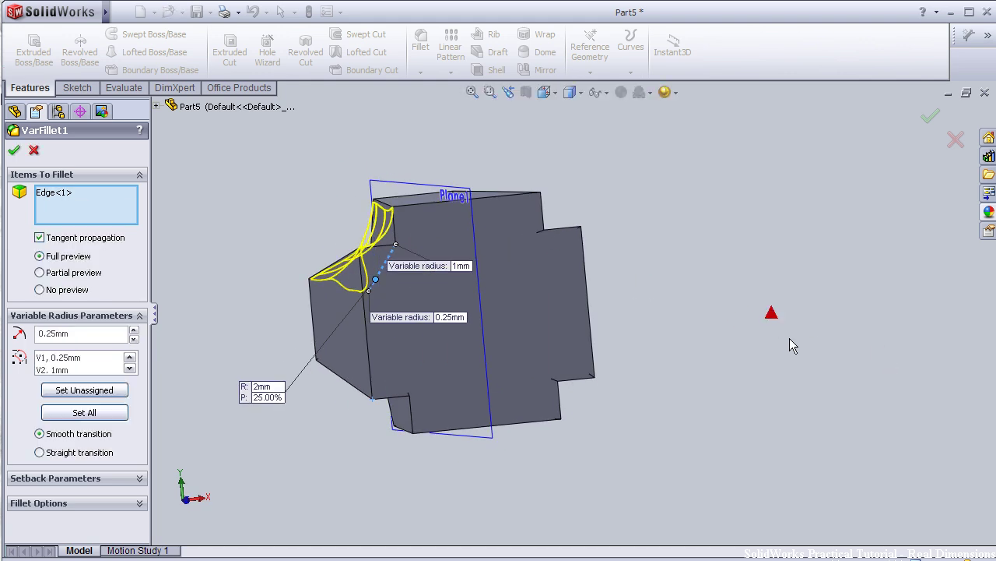
mouse_move(265, 393)
middle_mouse_down()
mouse_move(366, 462)
mouse_move(391, 495)
mouse_move(382, 468)
mouse_move(347, 472)
middle_mouse_up()
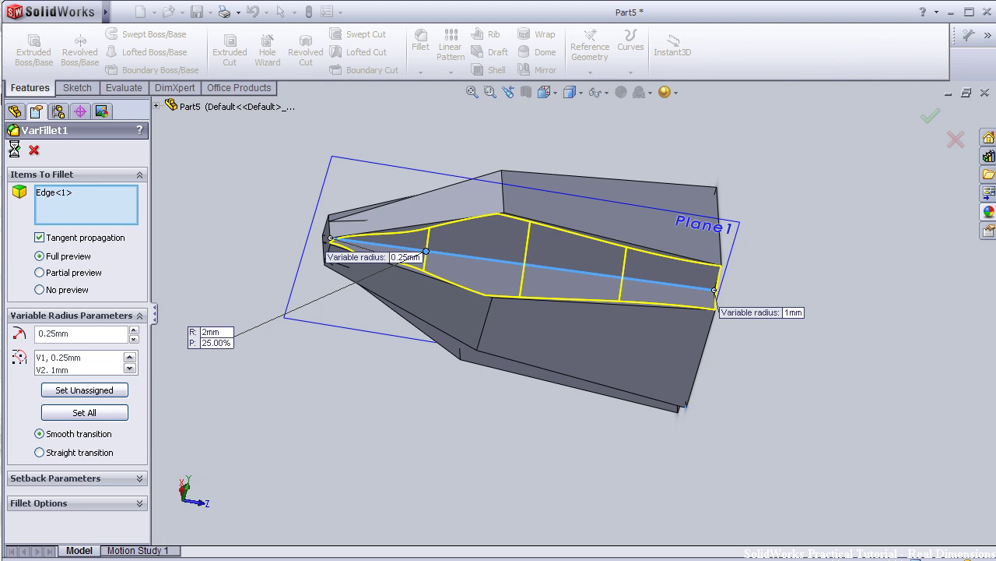
left_click(14, 149)
mouse_move(412, 345)
middle_mouse_down()
mouse_move(467, 389)
mouse_move(502, 449)
mouse_move(530, 429)
mouse_move(523, 414)
mouse_move(507, 433)
mouse_move(462, 451)
mouse_move(452, 413)
mouse_move(383, 403)
mouse_move(403, 468)
mouse_move(413, 462)
mouse_move(427, 334)
mouse_move(325, 370)
mouse_move(262, 423)
mouse_move(258, 460)
middle_mouse_up()
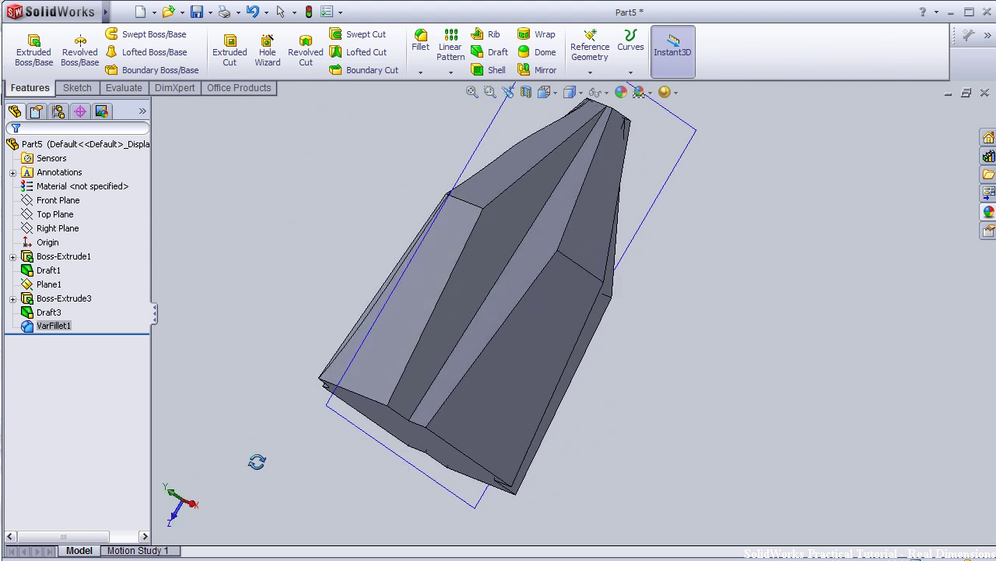
Start a variable fillet on the ridge edge: top vertex 0.25 mm, 75% point 2 mm.
left_click(420, 46)
left_click(536, 230)
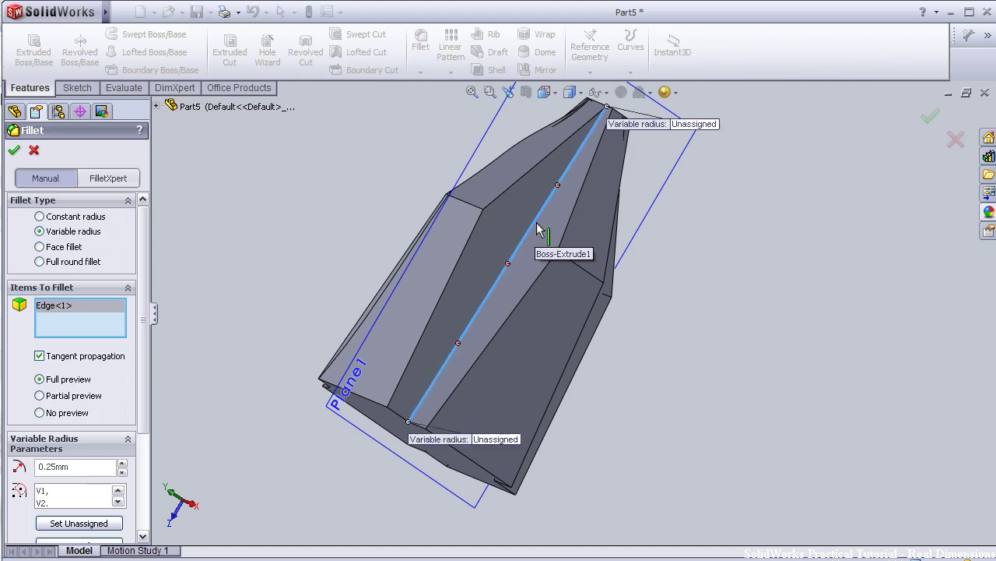
left_click(682, 124)
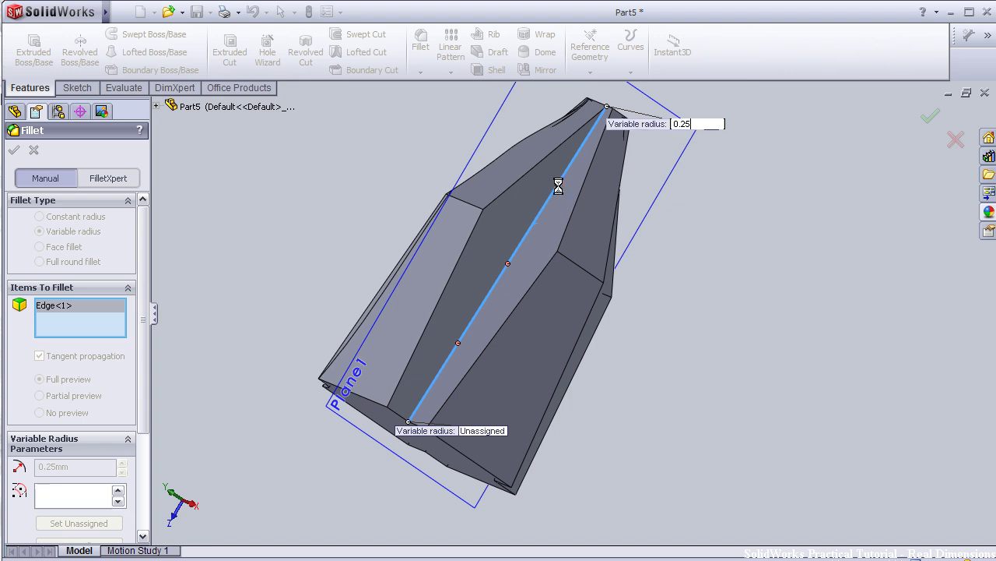
key("Return")
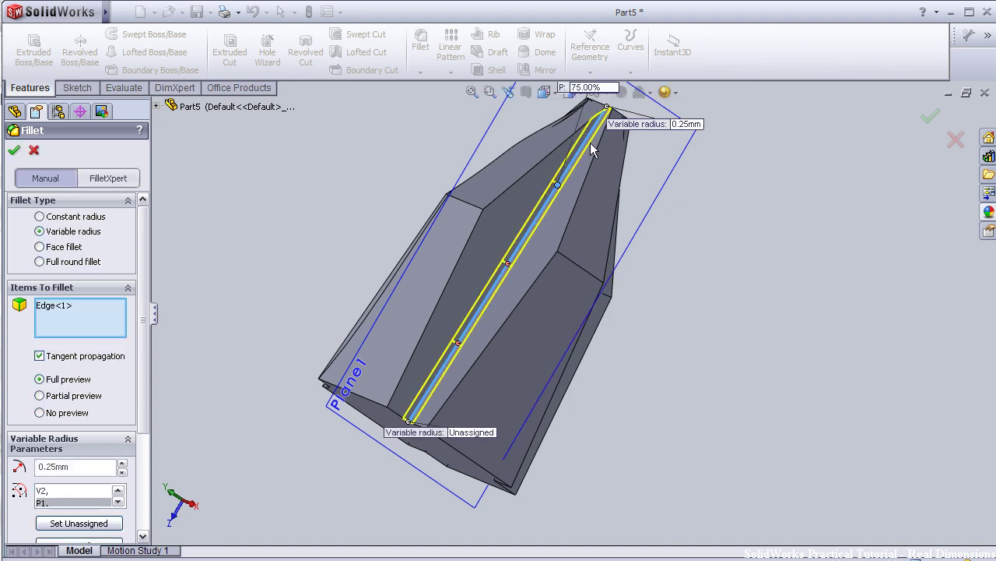
middle_click_drag(559, 191, 594, 136)
left_click(596, 117)
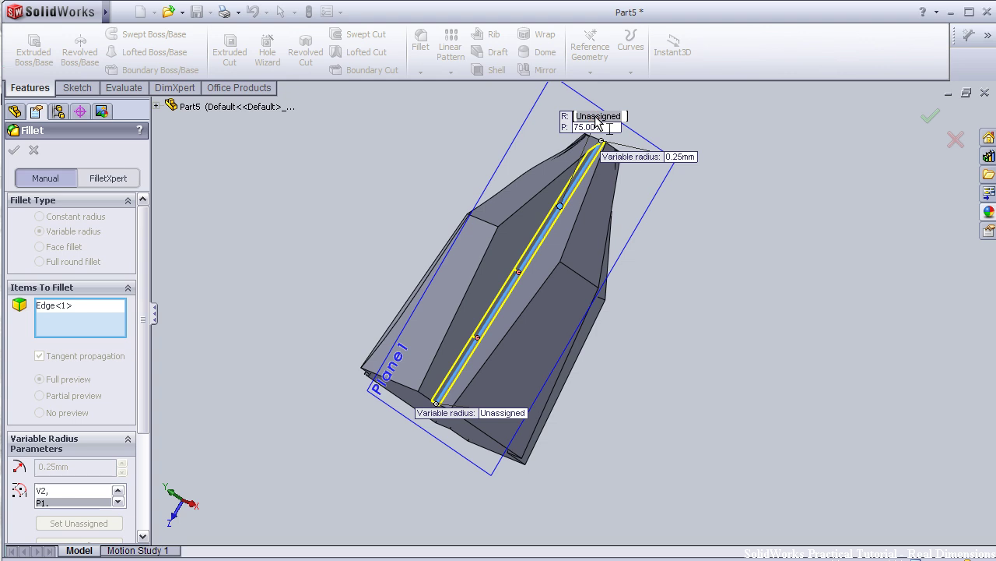
type("2")
left_click(543, 244)
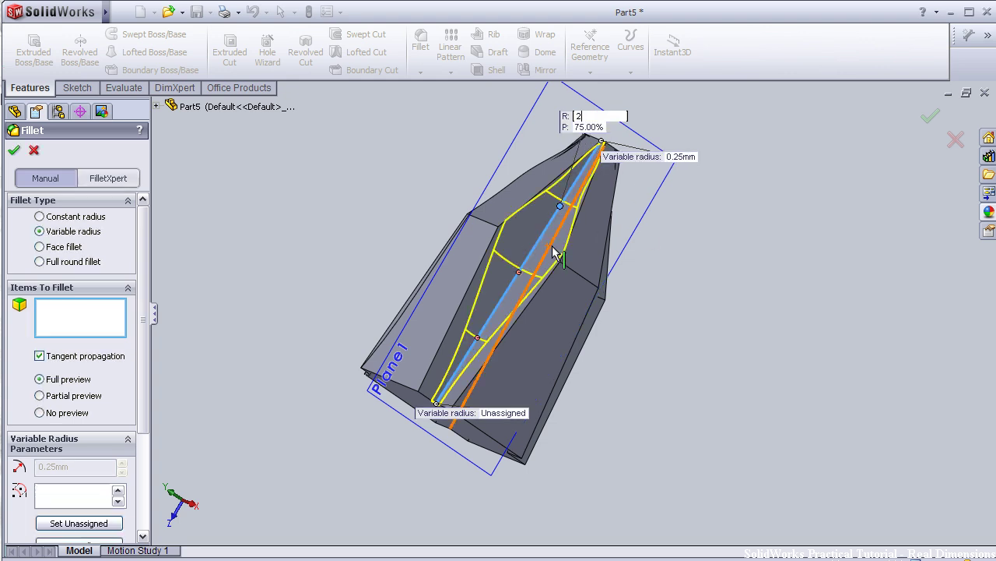
Remove a mistakenly added short edge and set the bottom vertex radius to 1 mm.
scroll(440, 409, "down", 3)
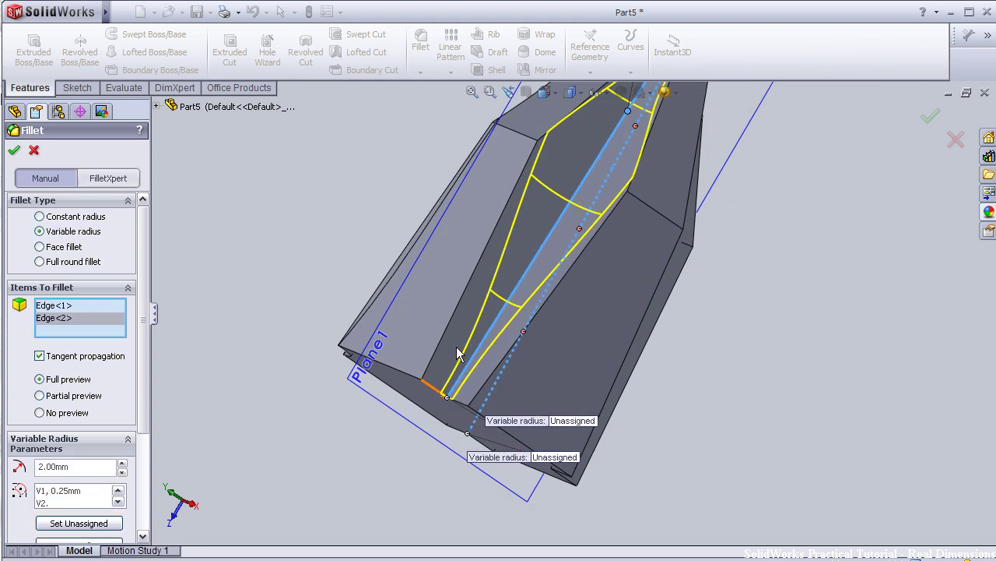
scroll(463, 393, "down", 3)
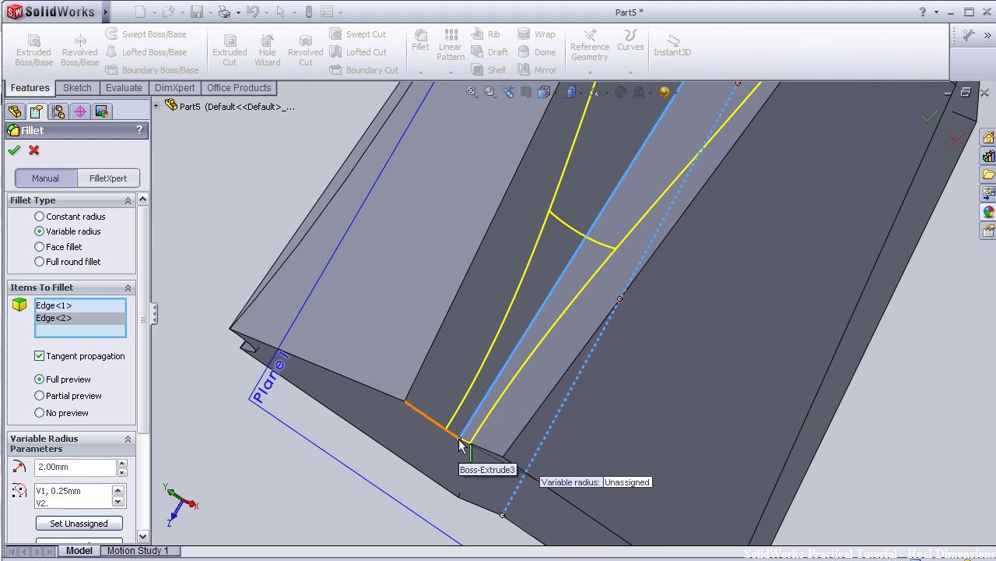
scroll(467, 444, "down", 2)
scroll(463, 460, "down", 1)
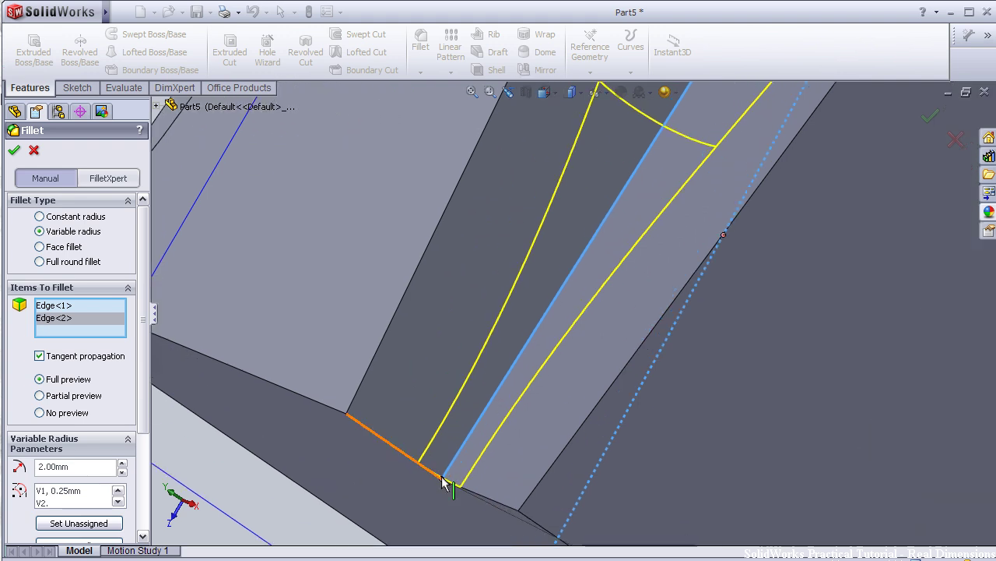
left_click(441, 478)
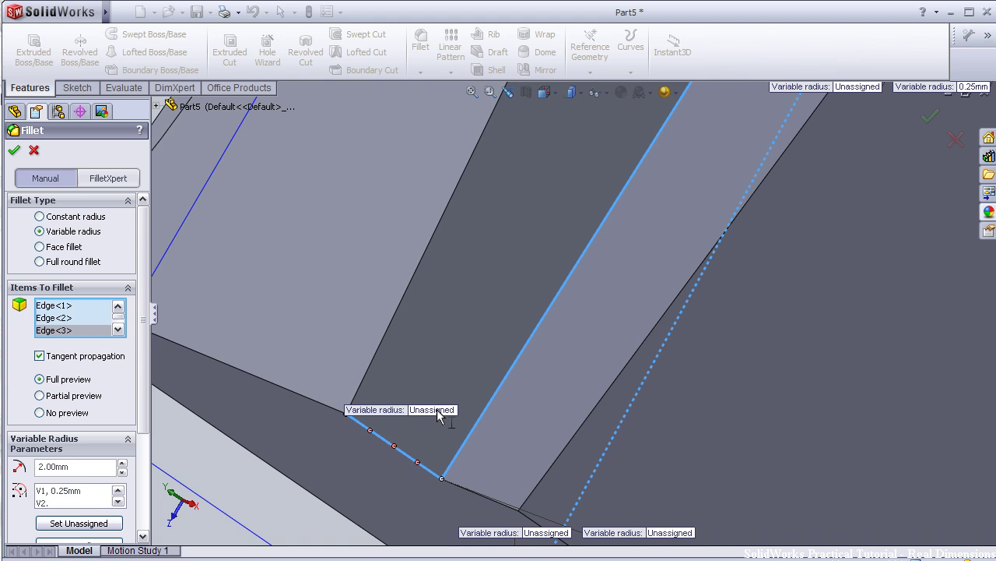
scroll(436, 417, "up", 3)
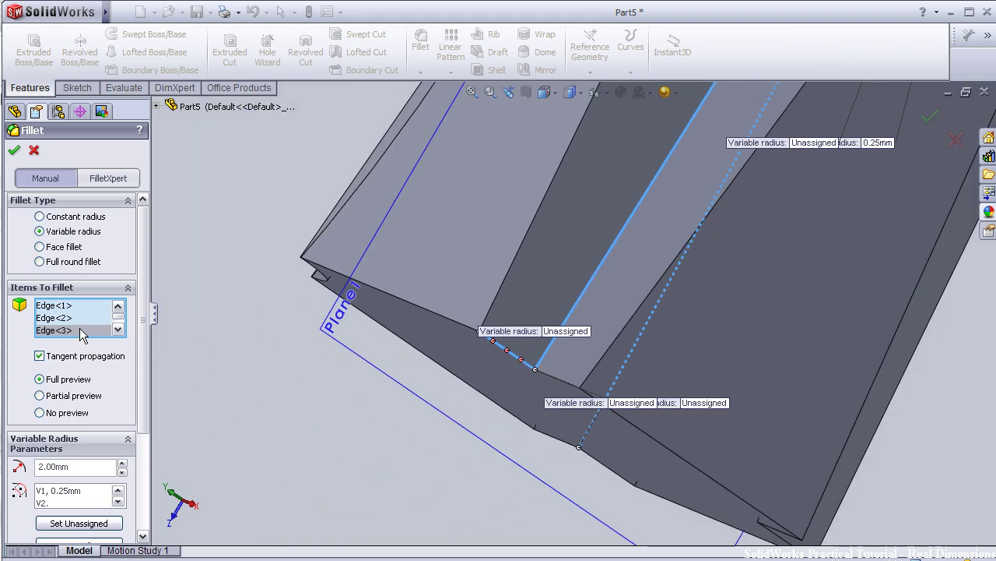
key("Delete")
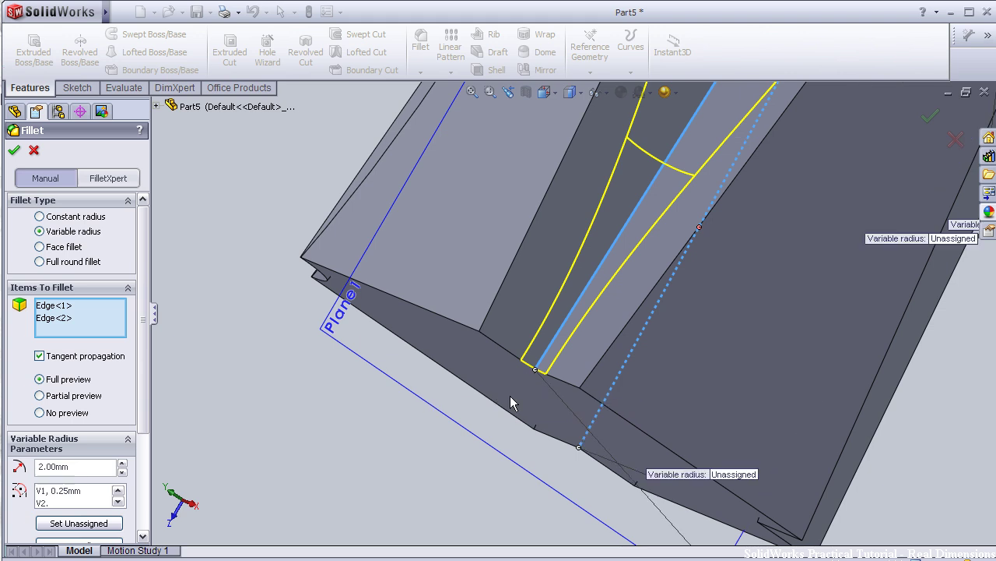
mouse_move(520, 398)
middle_mouse_down()
mouse_move(629, 374)
mouse_move(658, 405)
middle_mouse_up()
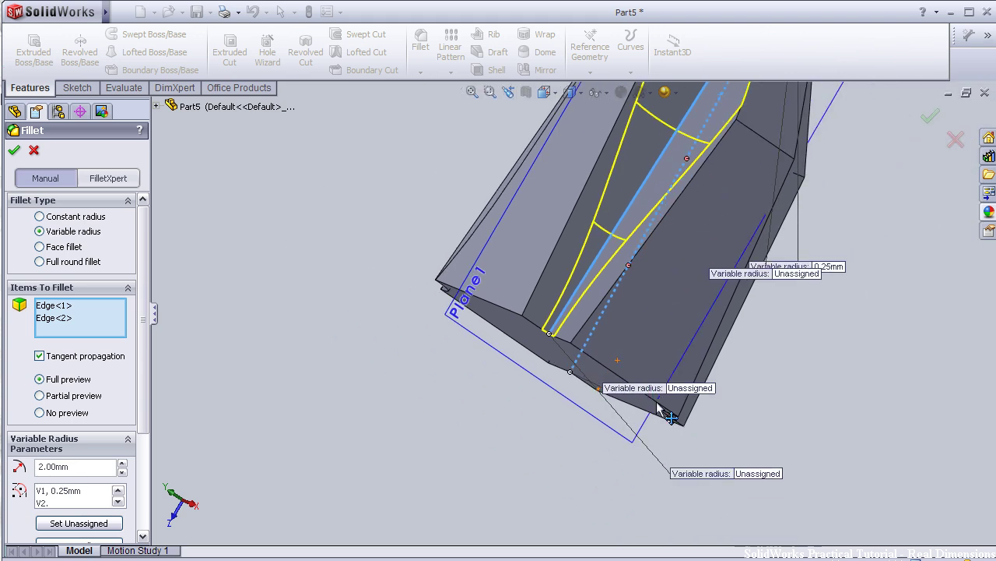
left_click(755, 475)
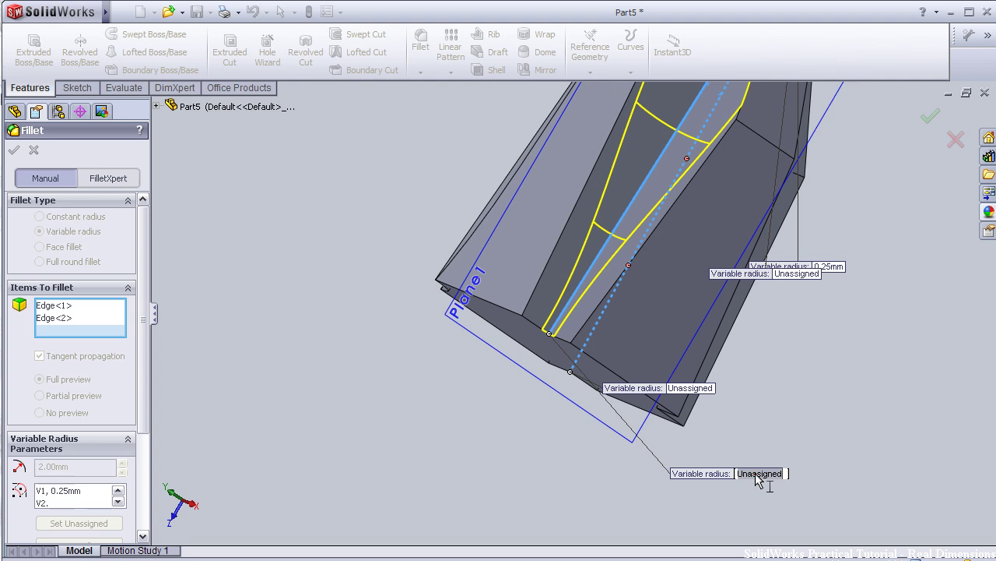
type("1")
key("Return")
mouse_move(647, 340)
middle_mouse_down()
mouse_move(816, 219)
mouse_move(787, 302)
mouse_move(846, 283)
mouse_move(895, 233)
middle_mouse_up()
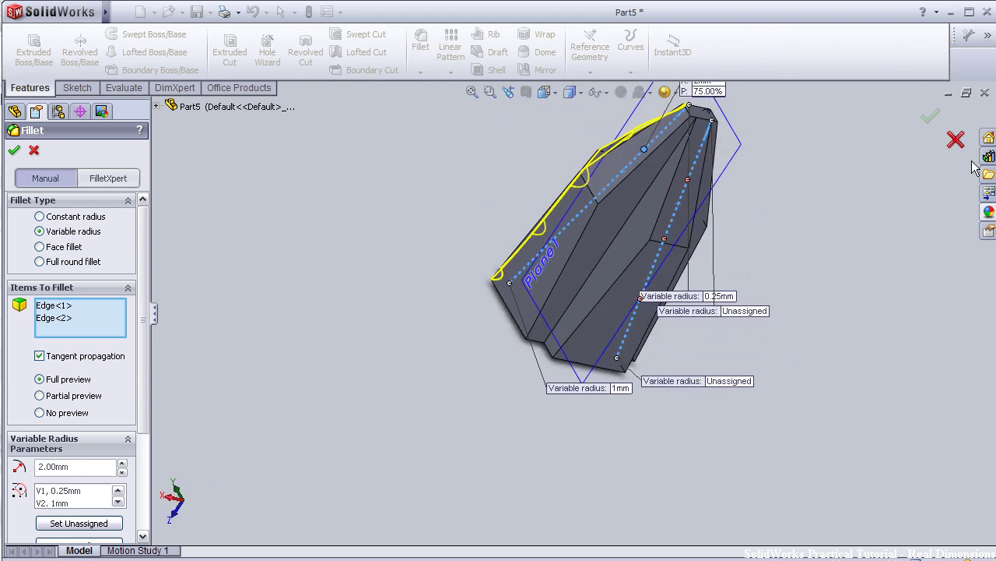
Delete the radius-less Edge<2> to clear the rebuild error and accept VarFillet2.
left_click(938, 125)
left_click(85, 306)
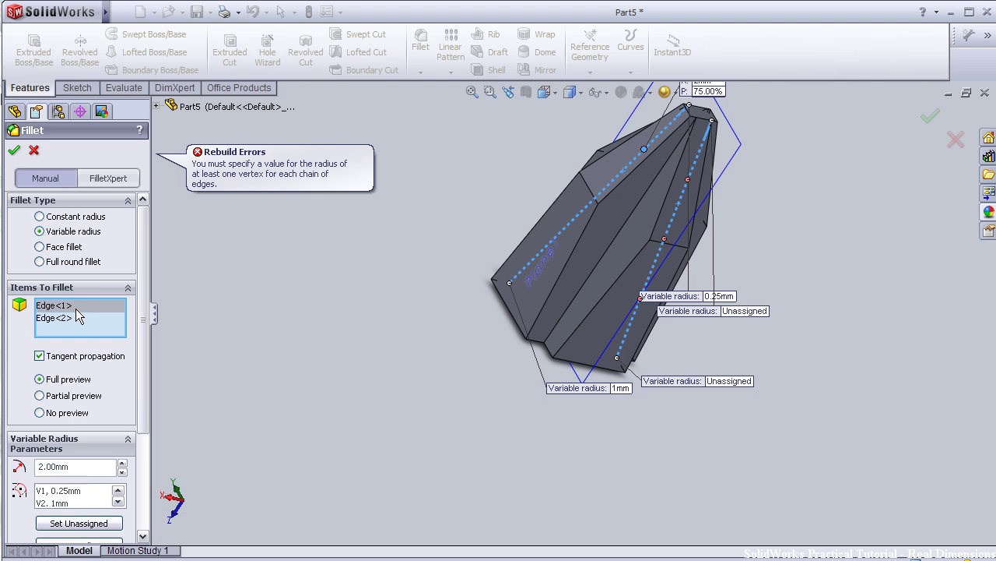
mouse_move(406, 348)
middle_mouse_down()
mouse_move(467, 445)
mouse_move(600, 478)
mouse_move(646, 467)
middle_mouse_up()
mouse_move(322, 350)
middle_mouse_down()
mouse_move(327, 324)
mouse_move(280, 338)
mouse_move(204, 338)
middle_mouse_up()
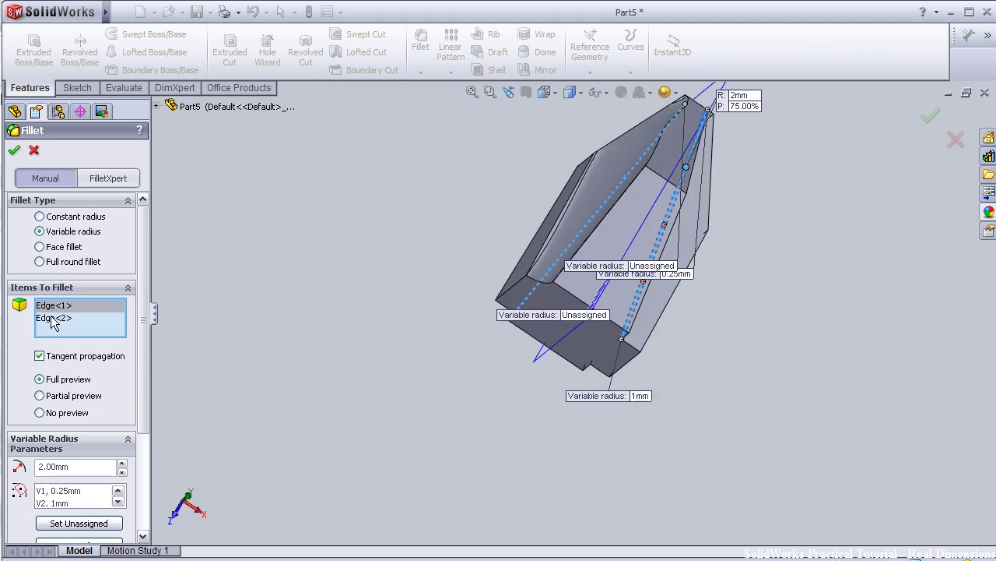
left_click(64, 319)
key("Delete")
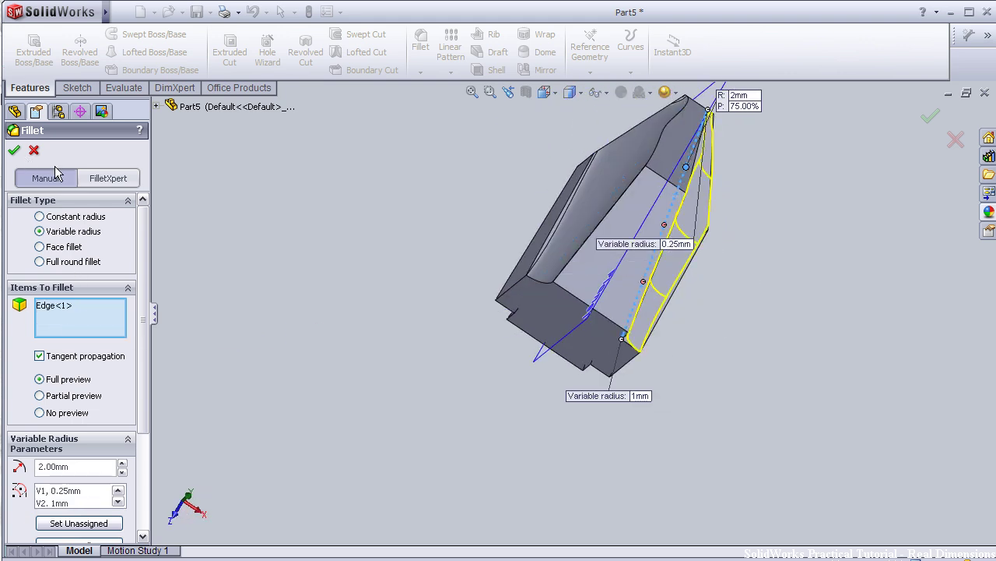
mouse_move(381, 231)
middle_mouse_down()
mouse_move(327, 263)
mouse_move(200, 249)
mouse_move(135, 300)
middle_mouse_up()
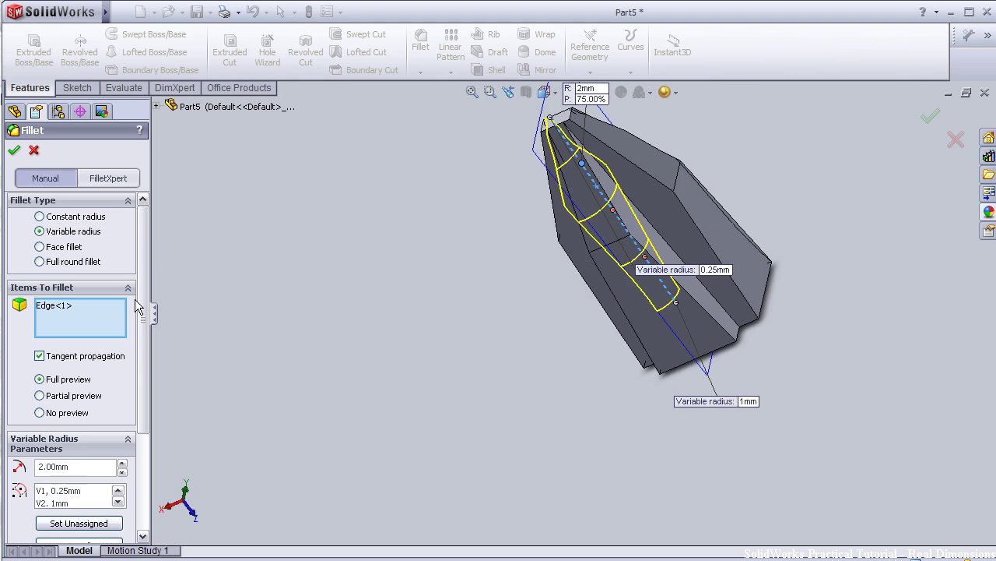
key("Return")
Orbit and zoom around the filleted tip to inspect it from several orientations, including side-on.
mouse_move(423, 312)
middle_mouse_down()
mouse_move(729, 434)
mouse_move(689, 475)
mouse_move(725, 265)
mouse_move(652, 365)
mouse_move(662, 374)
mouse_move(570, 402)
middle_mouse_up()
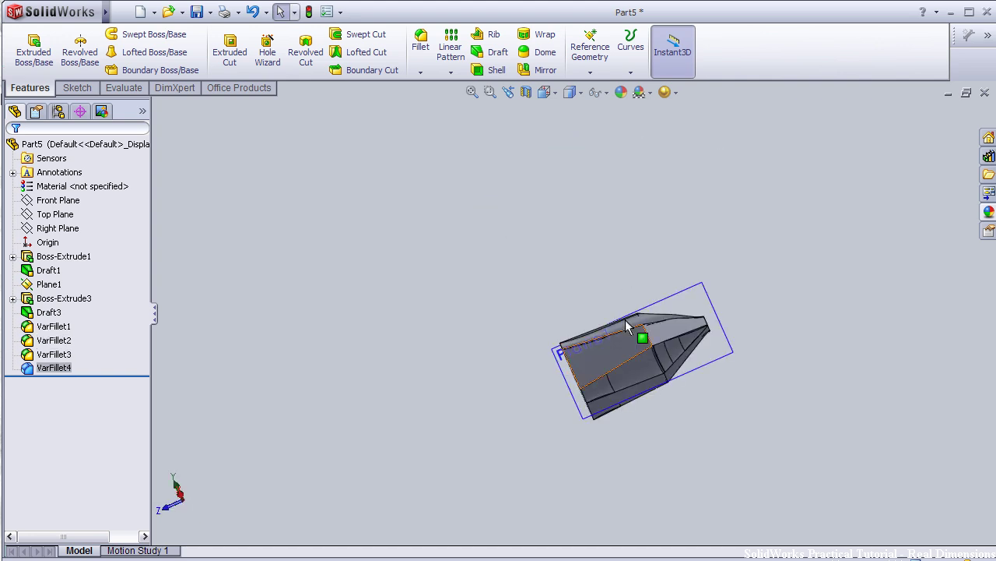
mouse_move(641, 338)
middle_mouse_down()
mouse_move(589, 374)
mouse_move(689, 455)
middle_mouse_up()
mouse_move(509, 296)
middle_mouse_down()
mouse_move(489, 318)
mouse_move(489, 350)
mouse_move(510, 395)
mouse_move(560, 429)
mouse_move(571, 449)
mouse_move(527, 443)
mouse_move(566, 477)
mouse_move(443, 276)
mouse_move(369, 320)
mouse_move(202, 242)
mouse_move(328, 356)
mouse_move(529, 372)
mouse_move(428, 292)
mouse_move(346, 267)
middle_mouse_up()
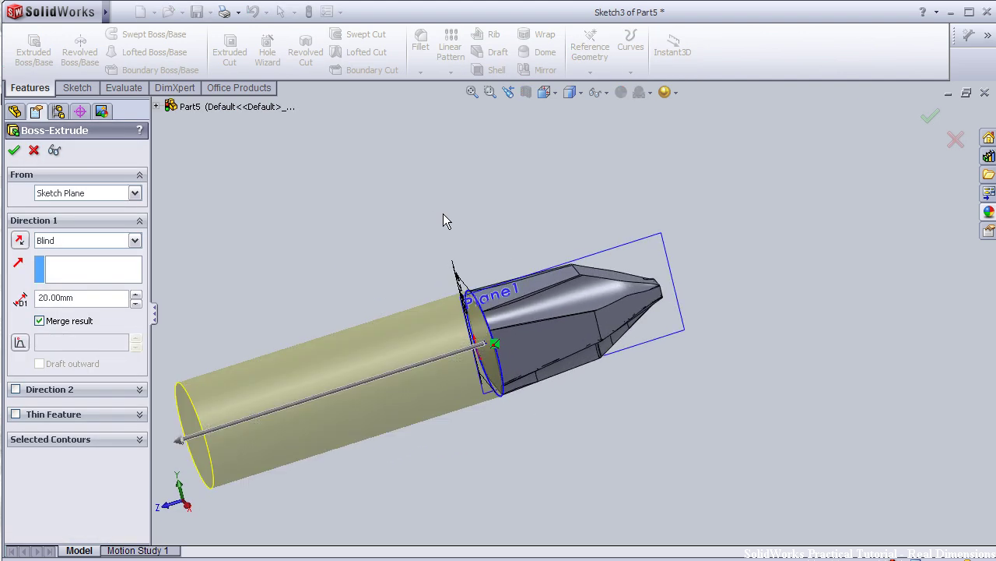
scroll(443, 221, "up", 3)
mouse_move(400, 204)
middle_mouse_down()
mouse_move(378, 195)
mouse_move(392, 202)
middle_mouse_up()
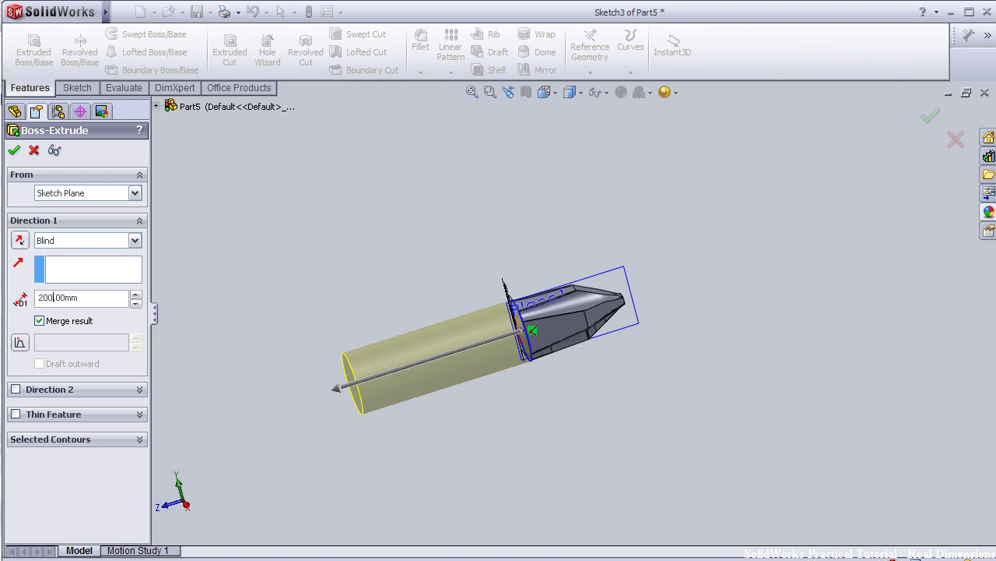
Zoom out and orbit to a steeper angle to view the full 200 mm shaft preview.
key("z")
key("z")
key("z")
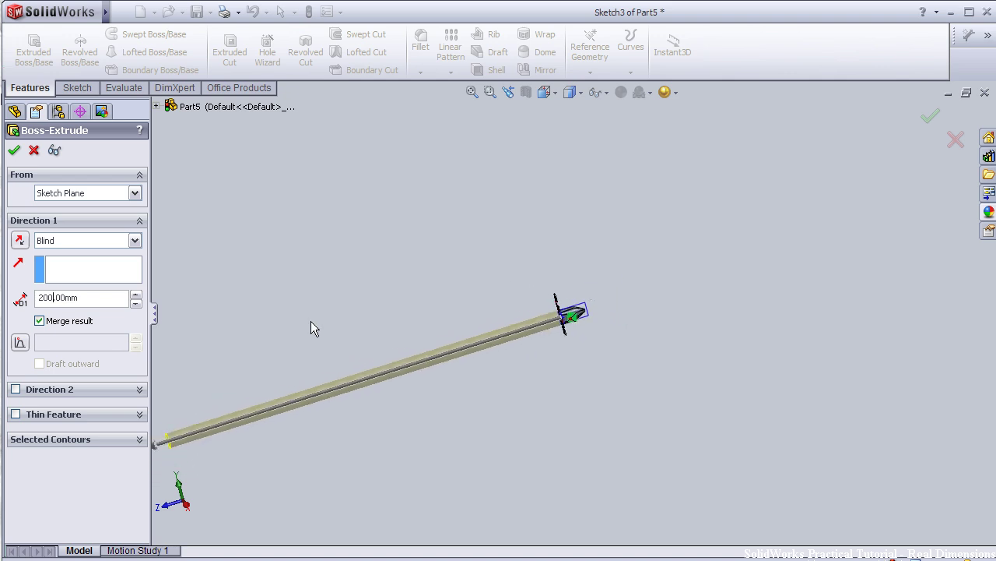
key("z")
mouse_move(299, 317)
middle_mouse_down()
mouse_move(335, 331)
mouse_move(333, 410)
mouse_move(357, 366)
middle_mouse_up()
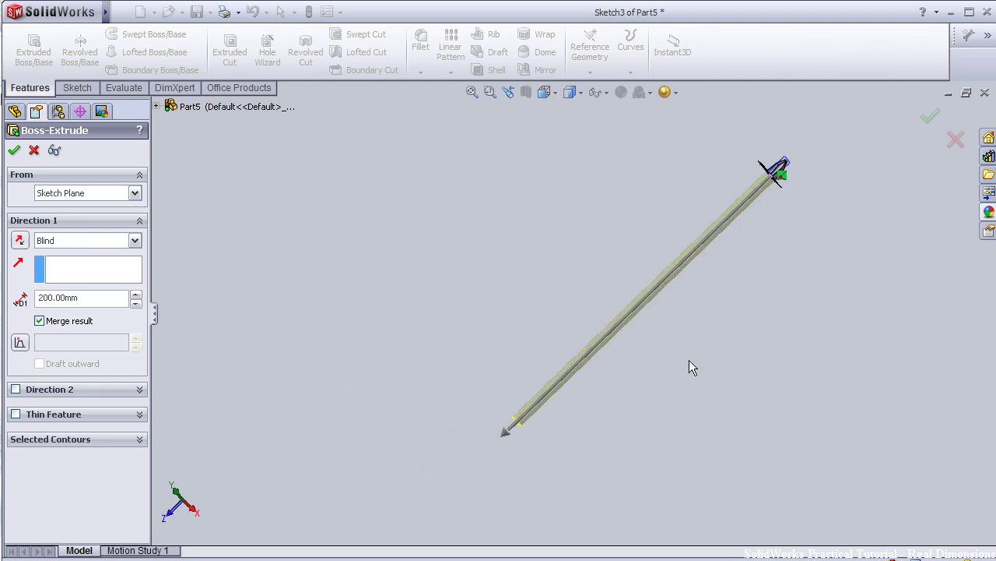